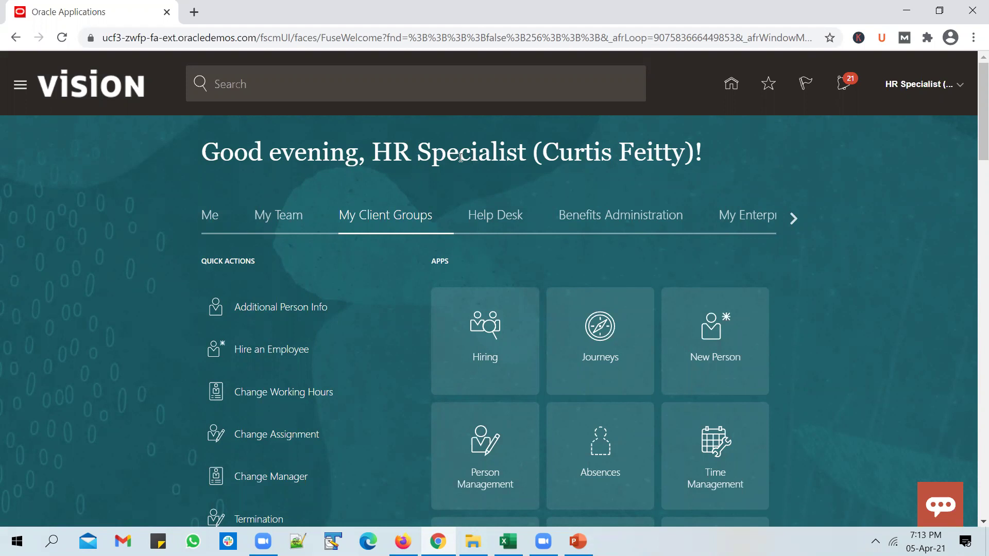
Step: Go to Setup and Maintenance and open the task Search page
{"action": "left_click", "coordinate": [959, 90]}
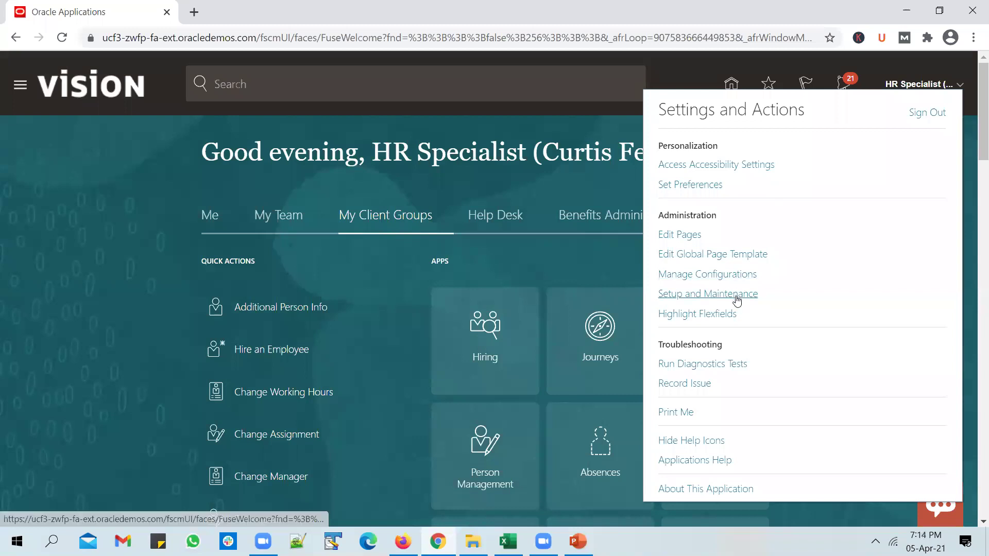
{"action": "left_click", "coordinate": [737, 301]}
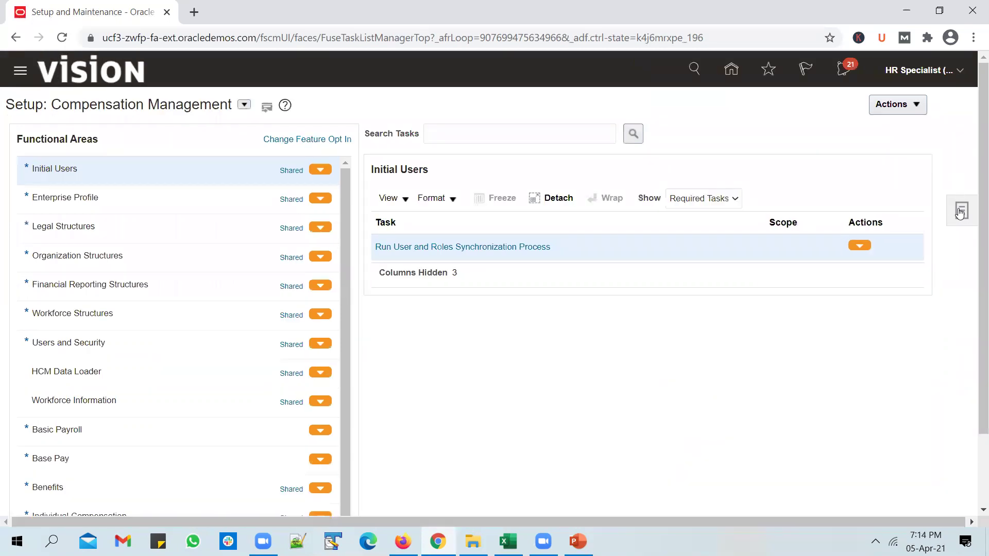
{"action": "left_click", "coordinate": [960, 212]}
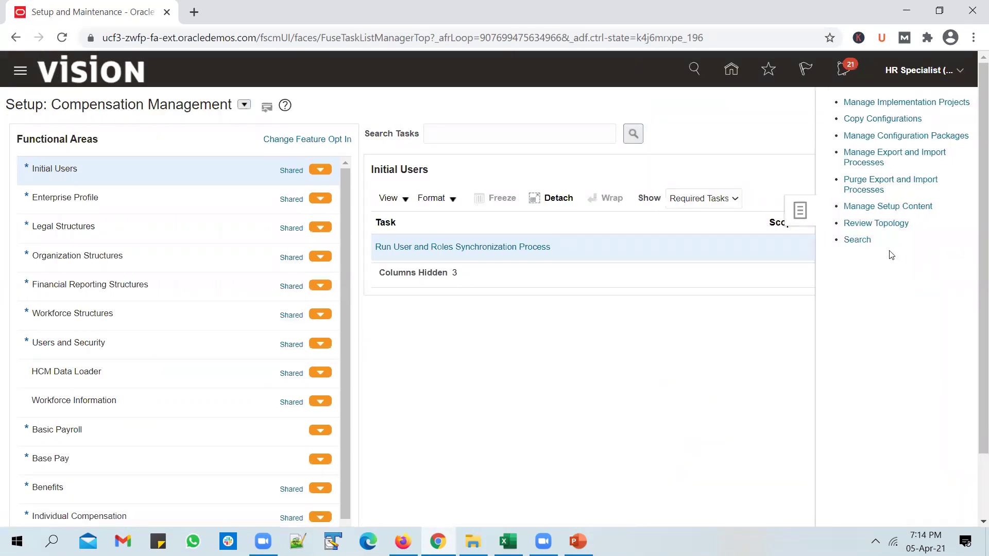
{"action": "left_click", "coordinate": [868, 242]}
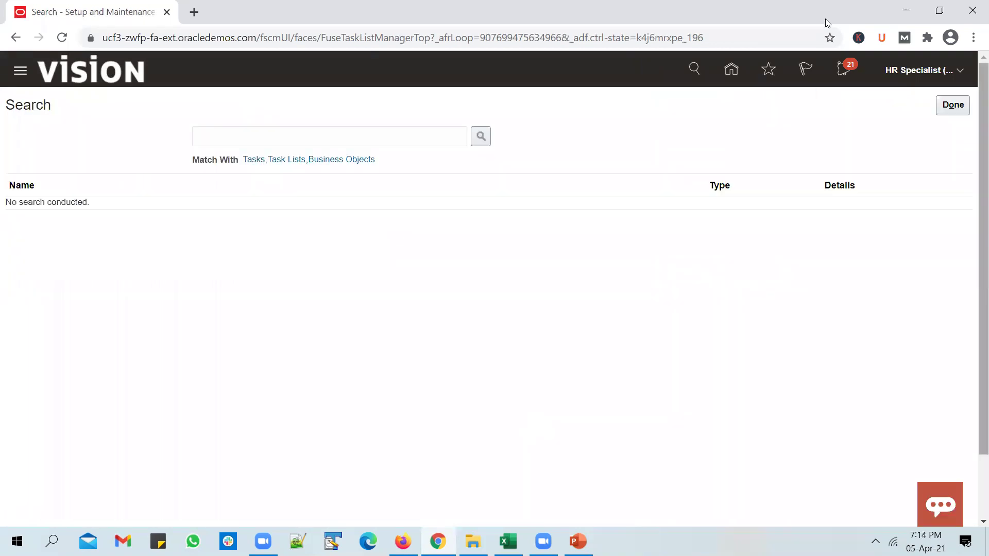
Step: Search the setup tasks for 'manage Departments'
{"action": "left_click", "coordinate": [257, 137]}
{"action": "type", "text": "mna"}
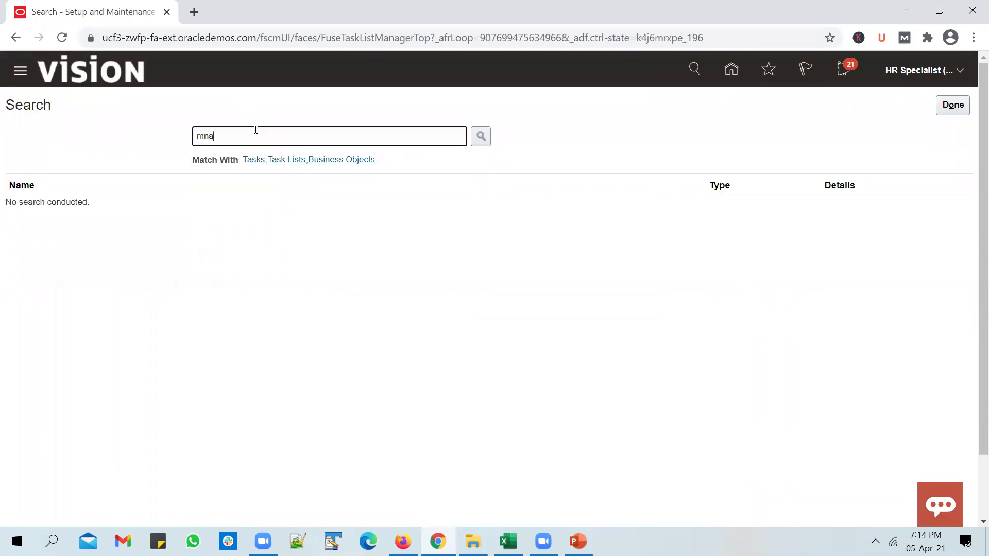
{"action": "type", "text": "=="}
{"action": "key", "text": "BackSpace"}
{"action": "key", "text": "BackSpace"}
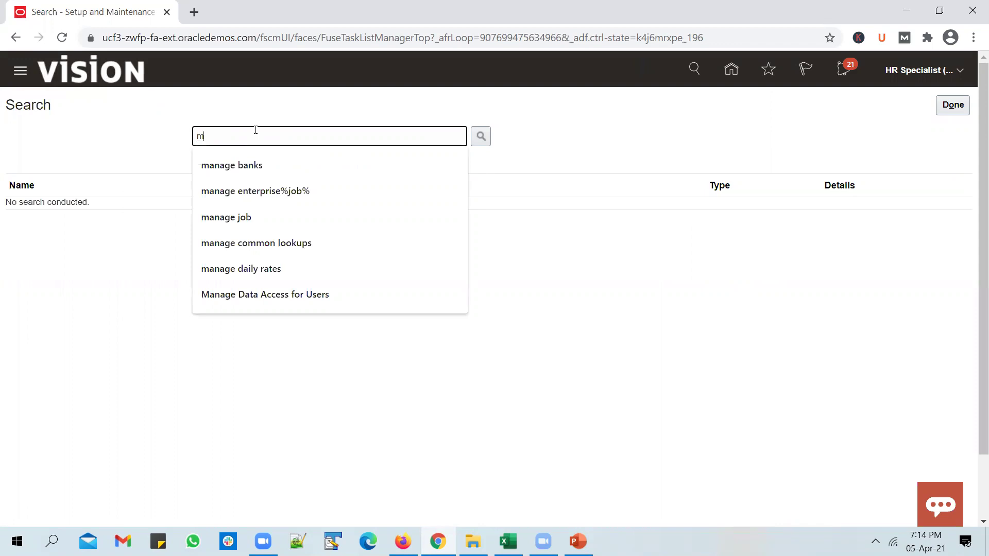
{"action": "type", "text": "anage depar"}
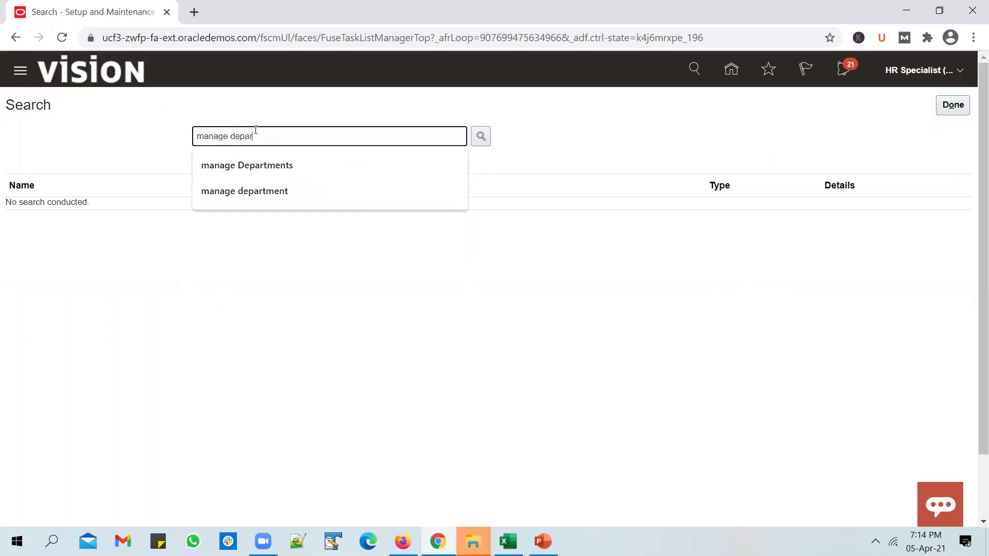
{"action": "left_click", "coordinate": [289, 165]}
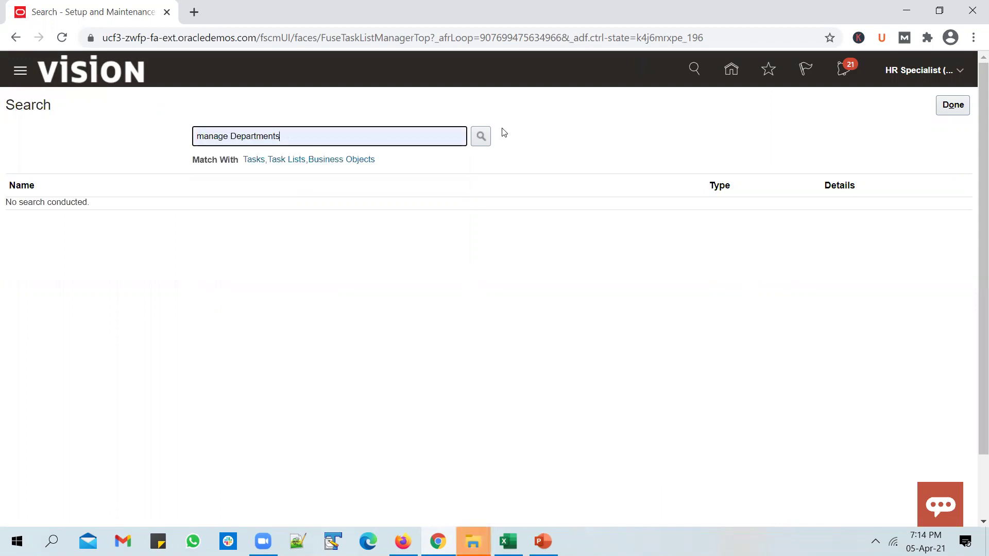
{"action": "left_click", "coordinate": [479, 135]}
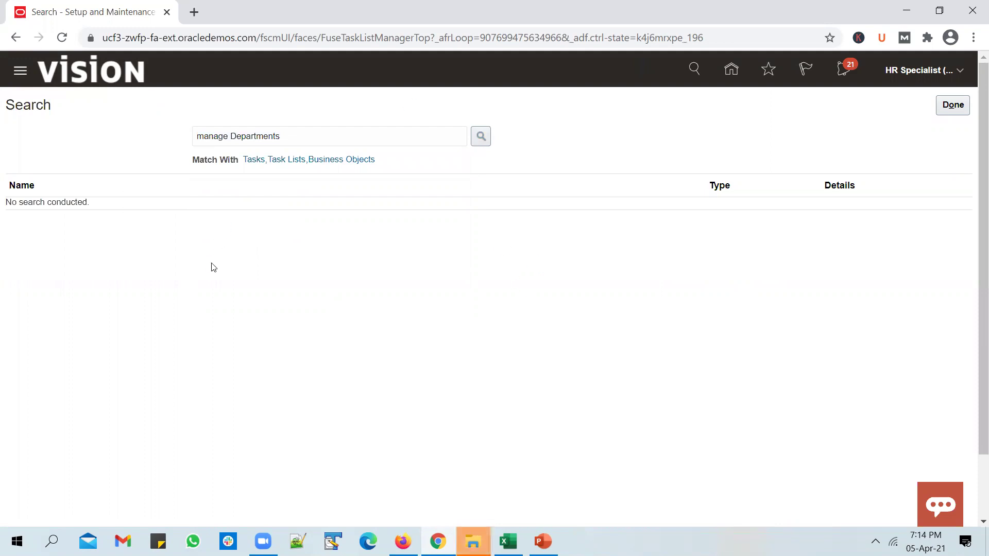
{"action": "left_click", "coordinate": [481, 136]}
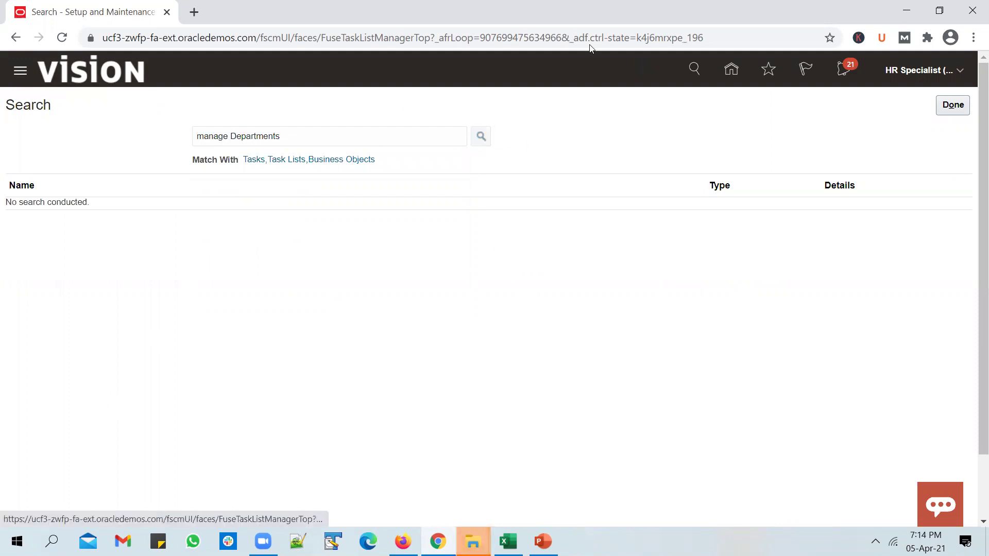
Step: Open the Manage Departments task and request to manage the departments in a spreadsheet
{"action": "left_click", "coordinate": [68, 208]}
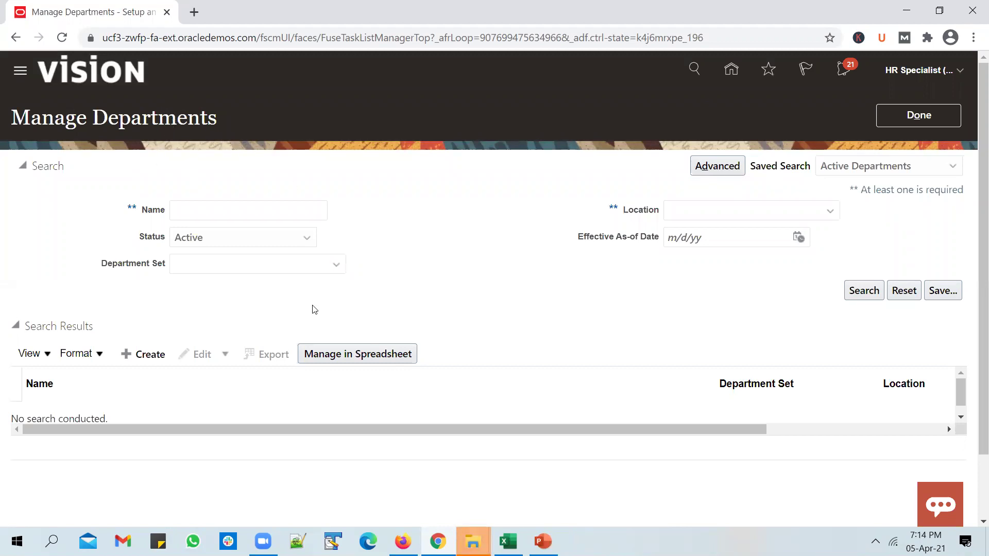
{"action": "left_click", "coordinate": [351, 355]}
Step: Download GenericHdlSpreadsheet.xlsx, open it in Excel, and enable editing
{"action": "left_click", "coordinate": [384, 359]}
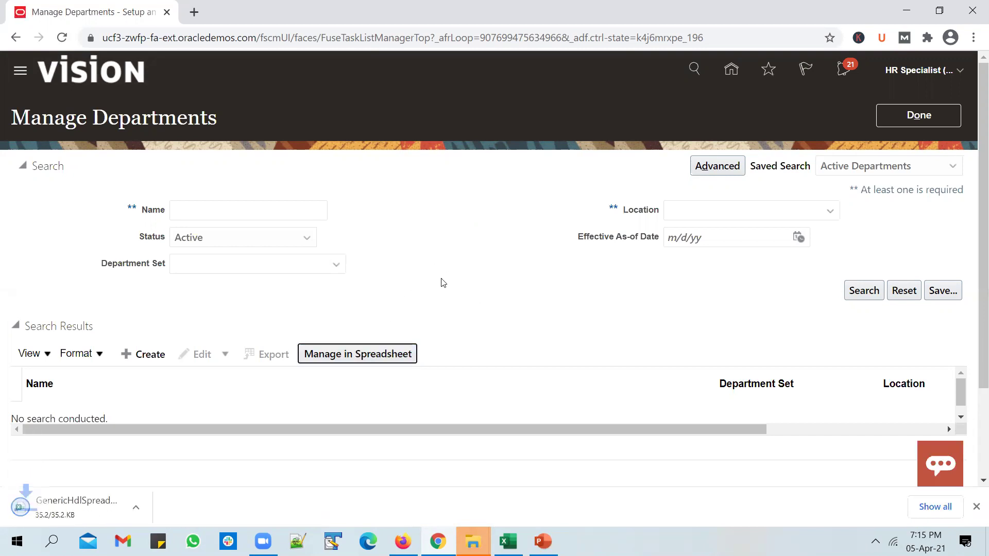
{"action": "left_click", "coordinate": [89, 509]}
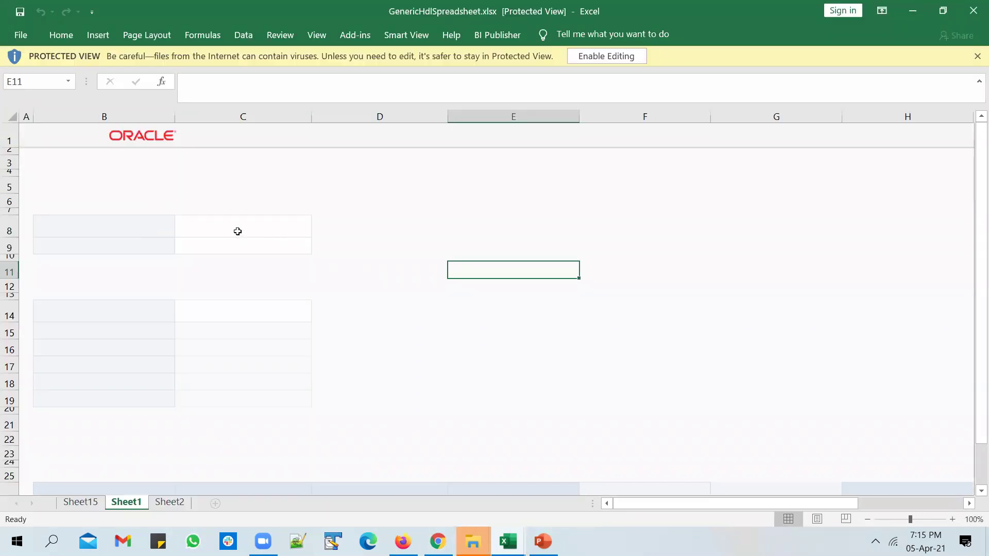
{"action": "left_click", "coordinate": [606, 55]}
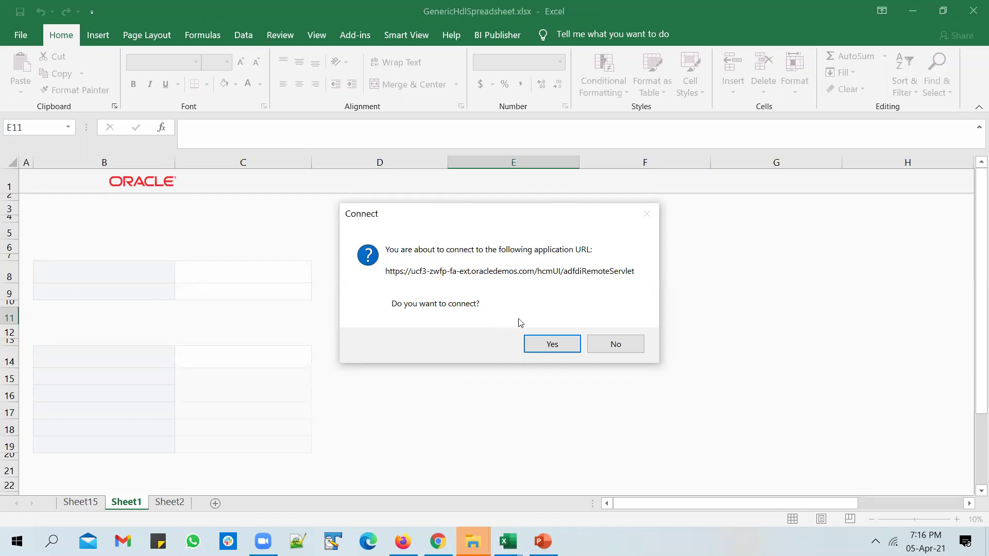
Step: Connect and sign in to Oracle Applications Cloud with the user ID and password, setting the update reminder to Next Year
{"action": "left_click", "coordinate": [536, 343]}
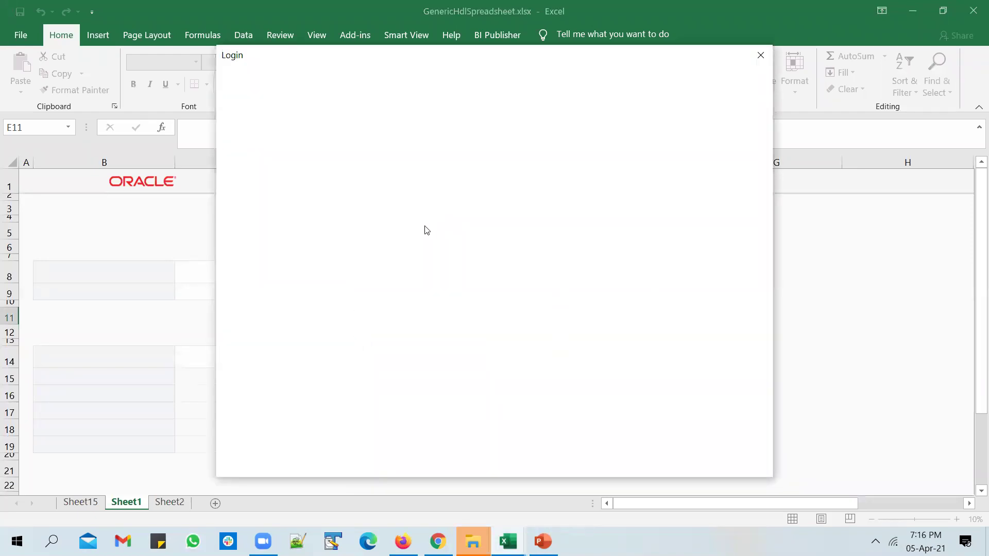
{"action": "left_click", "coordinate": [459, 266]}
{"action": "type", "text": "curtis.feitty"}
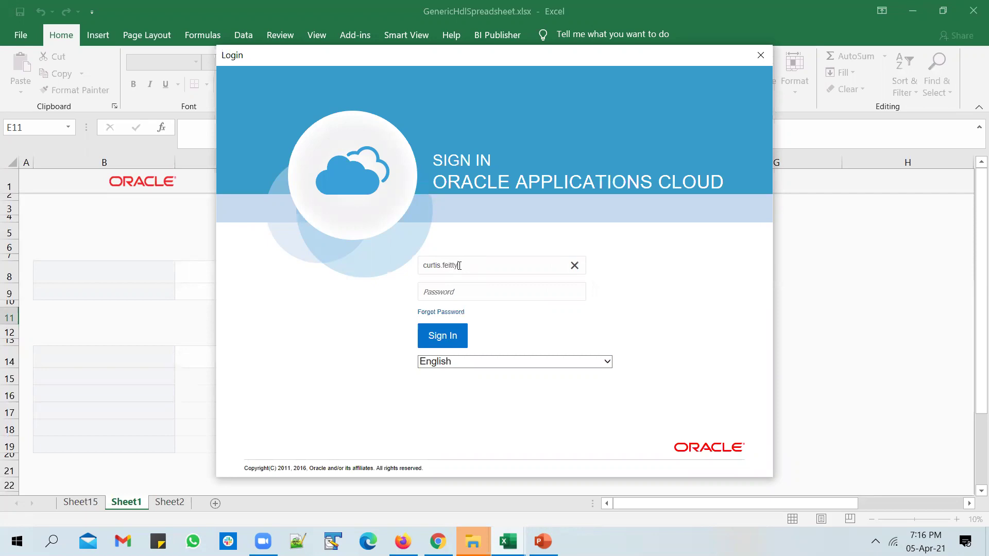
{"action": "key", "text": "Tab"}
{"action": "key", "text": "ctrl+v"}
{"action": "left_click", "coordinate": [446, 338]}
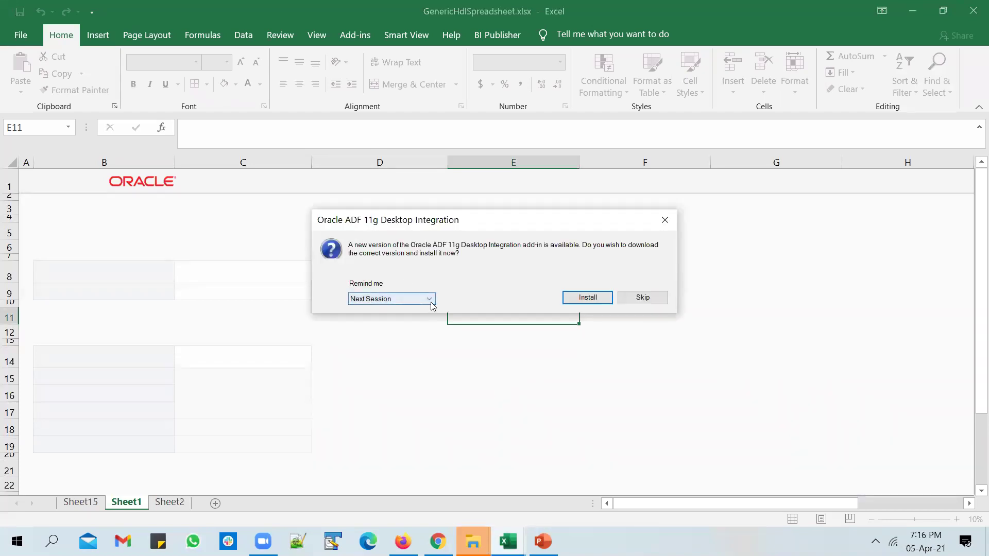
{"action": "left_click", "coordinate": [431, 303]}
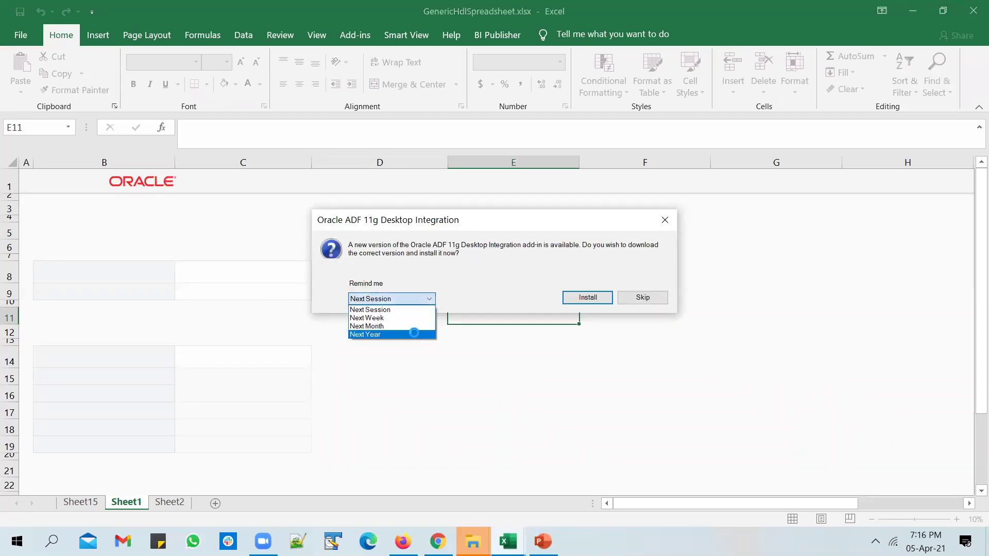
{"action": "left_click", "coordinate": [412, 334]}
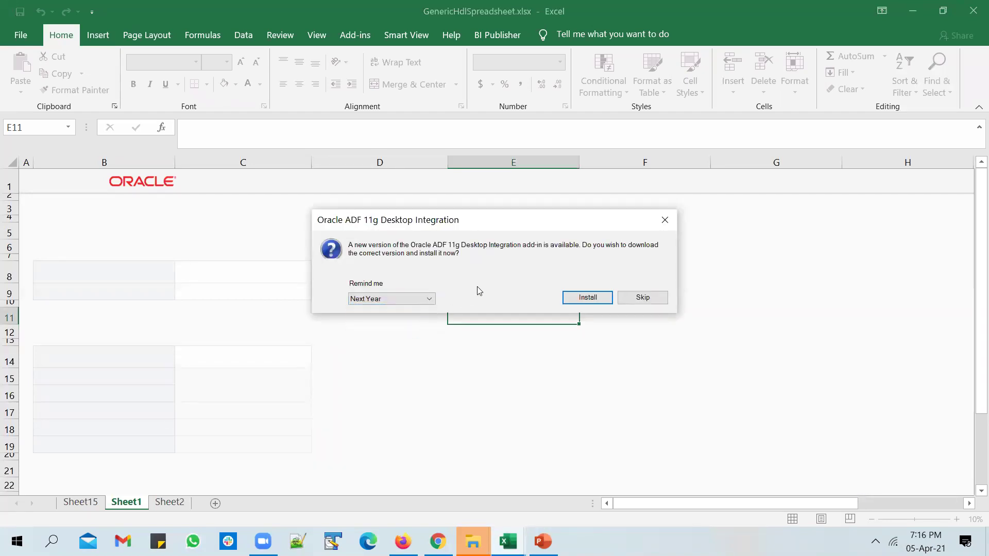
Step: Skip the add-in update and create a new Department data set, confirming both prompts
{"action": "left_click", "coordinate": [624, 298]}
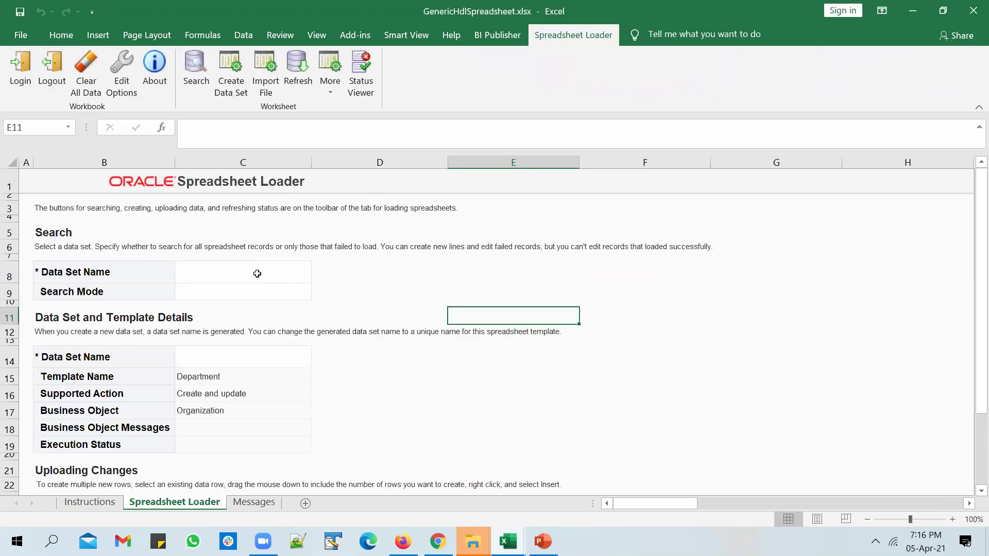
{"action": "left_click", "coordinate": [257, 273]}
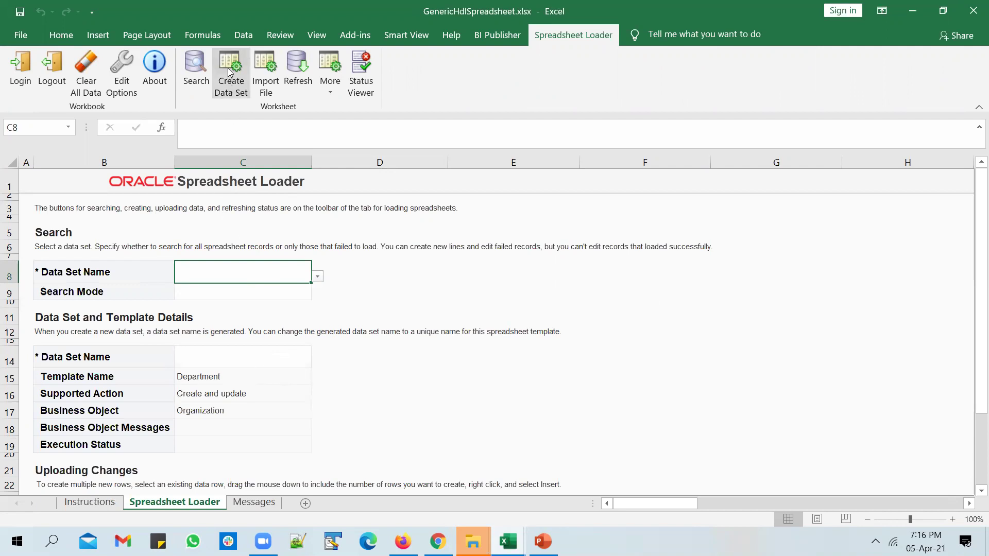
{"action": "left_click", "coordinate": [238, 85]}
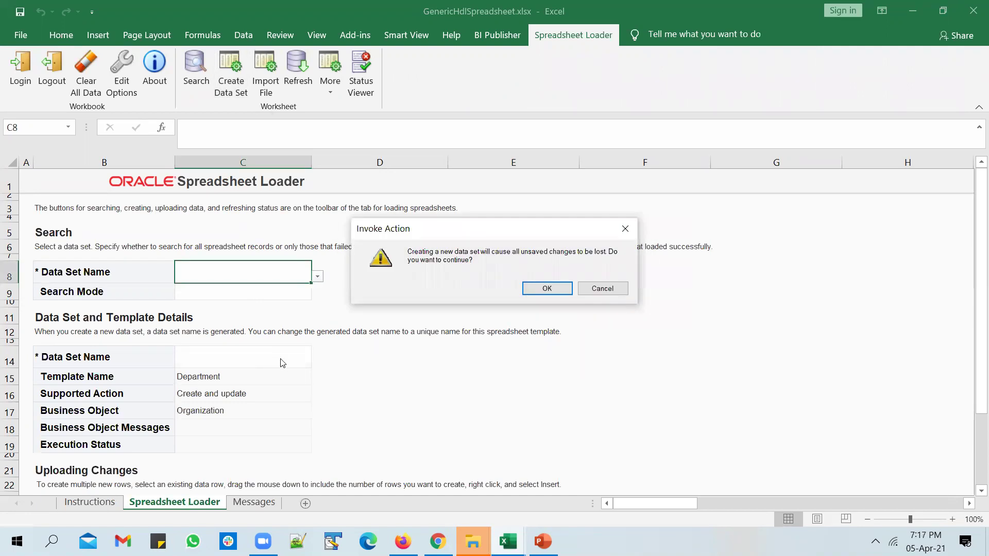
{"action": "left_click", "coordinate": [547, 288]}
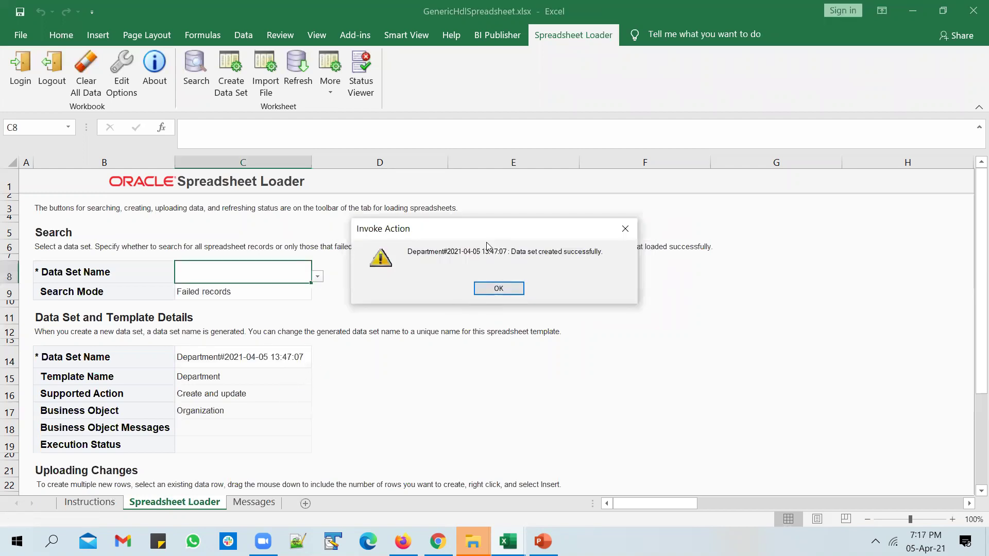
{"action": "left_click", "coordinate": [499, 288]}
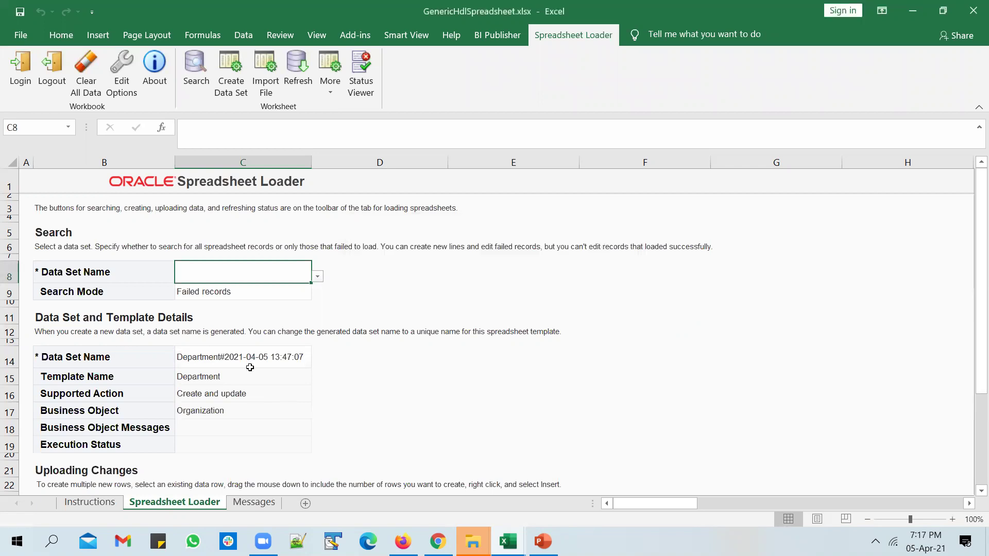
Step: Enter 1951-01-01 as the Effective Start Date in F27
{"action": "left_click", "coordinate": [224, 361]}
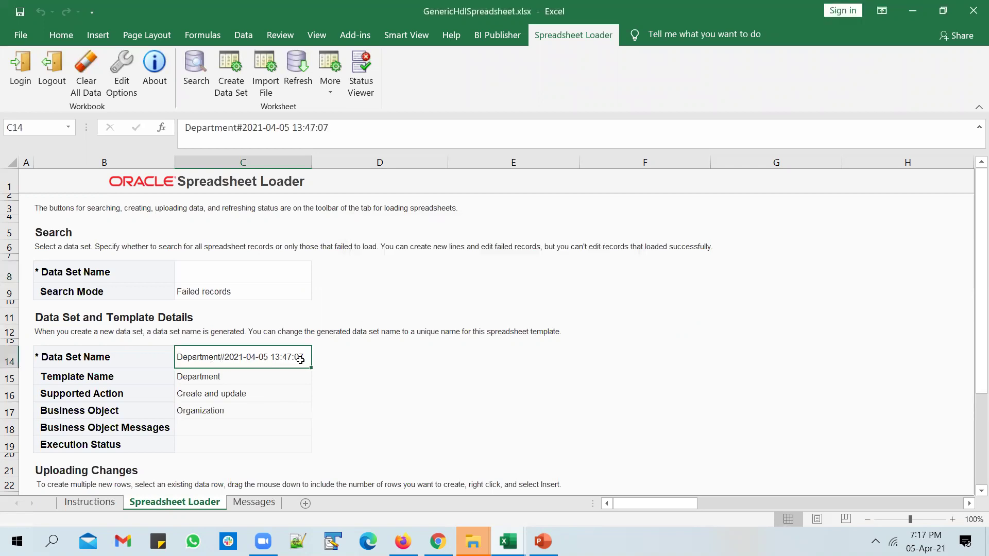
{"action": "scroll", "coordinate": [302, 360], "scroll_direction": "down", "scroll_amount": 4}
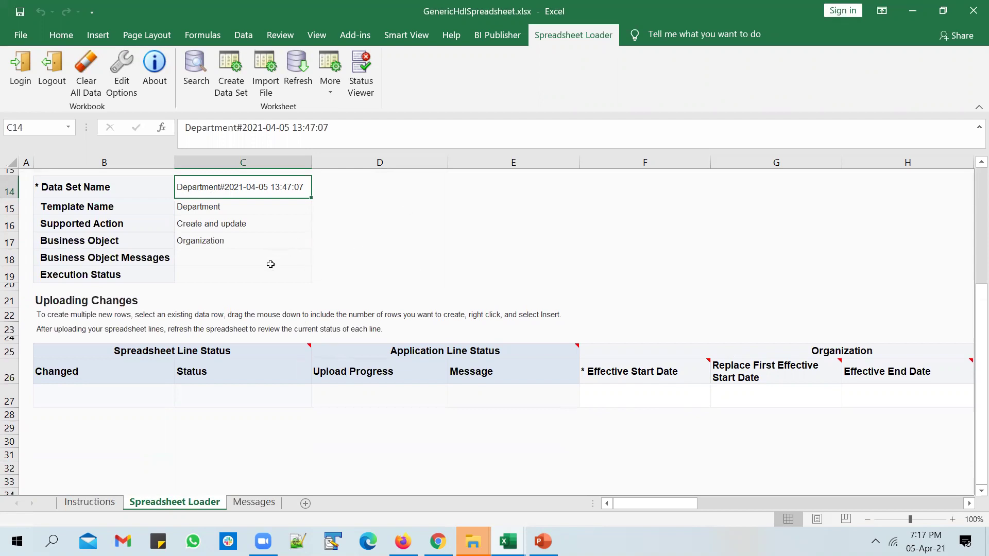
{"action": "left_click", "coordinate": [653, 394]}
{"action": "scroll", "coordinate": [740, 489], "scroll_direction": "down", "scroll_amount": 1}
{"action": "left_click_drag", "start_coordinate": [680, 503], "coordinate": [705, 505]}
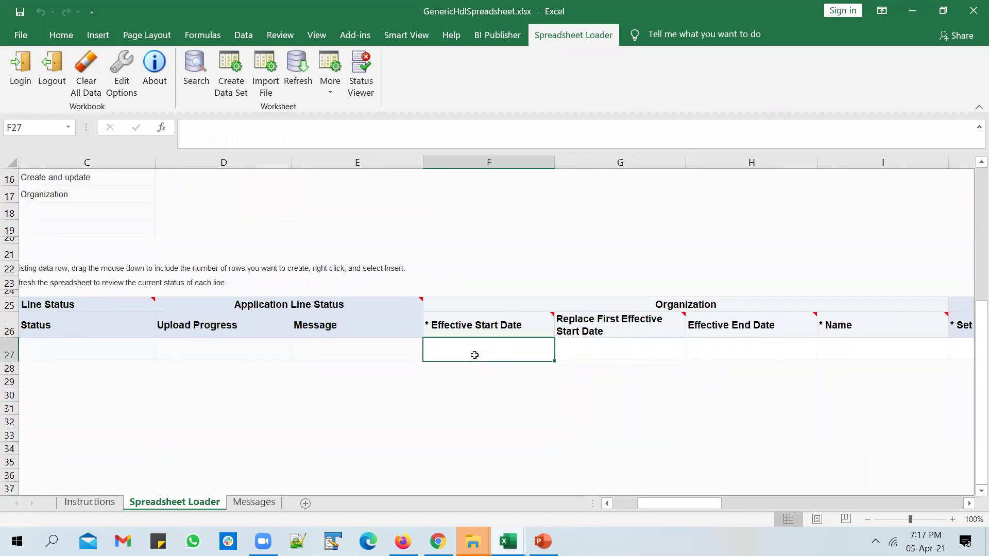
{"action": "type", "text": "01-"}
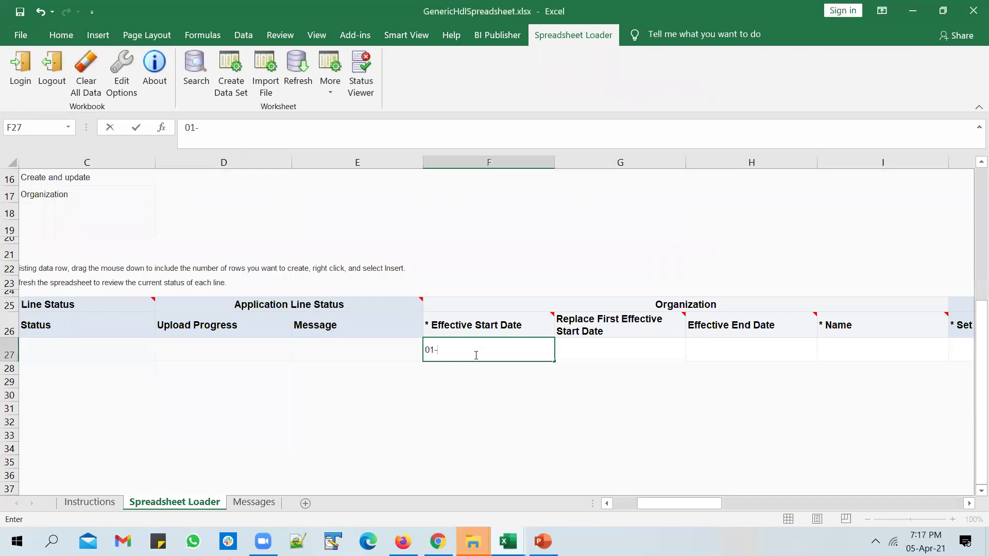
{"action": "type", "text": "jan-2021"}
{"action": "key", "text": "Tab"}
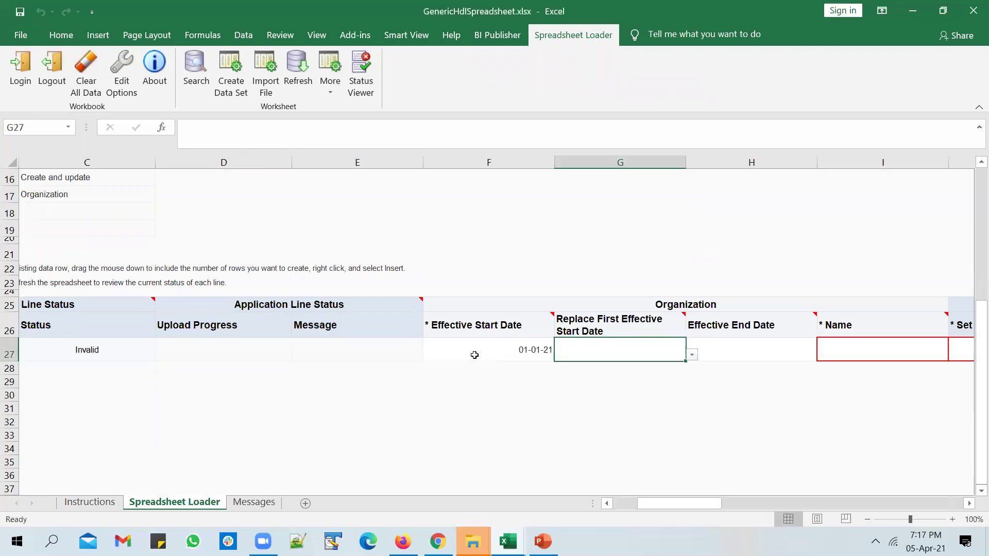
{"action": "left_click", "coordinate": [479, 353]}
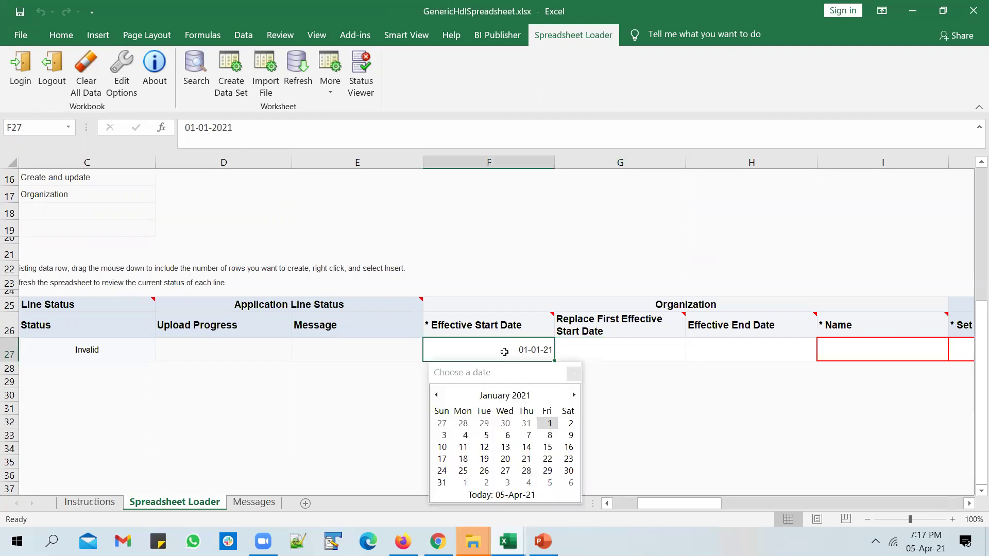
{"action": "left_click", "coordinate": [573, 373]}
{"action": "left_click", "coordinate": [574, 353]}
{"action": "left_click", "coordinate": [513, 349]}
{"action": "type", "text": "1951"}
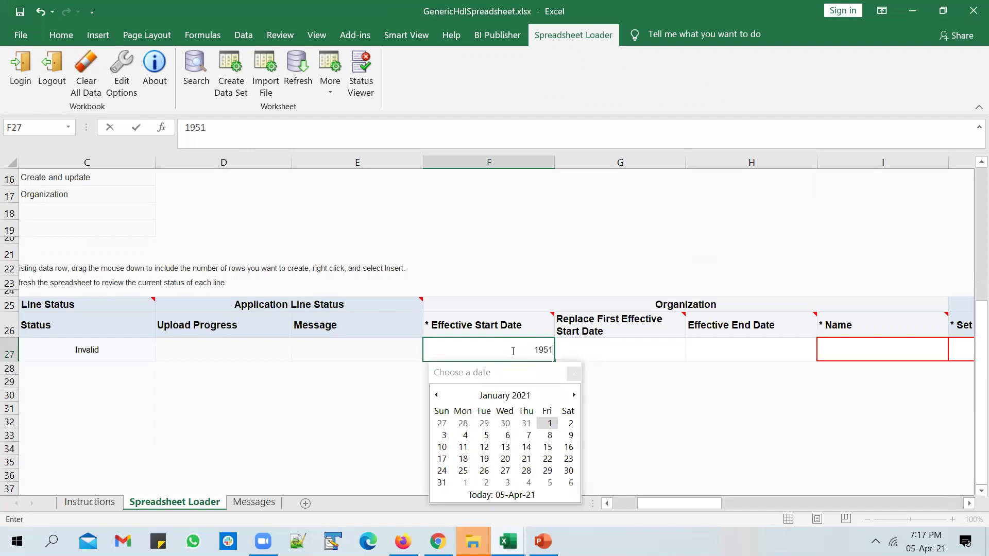
{"action": "type", "text": "-01-01"}
{"action": "key", "text": "Tab"}
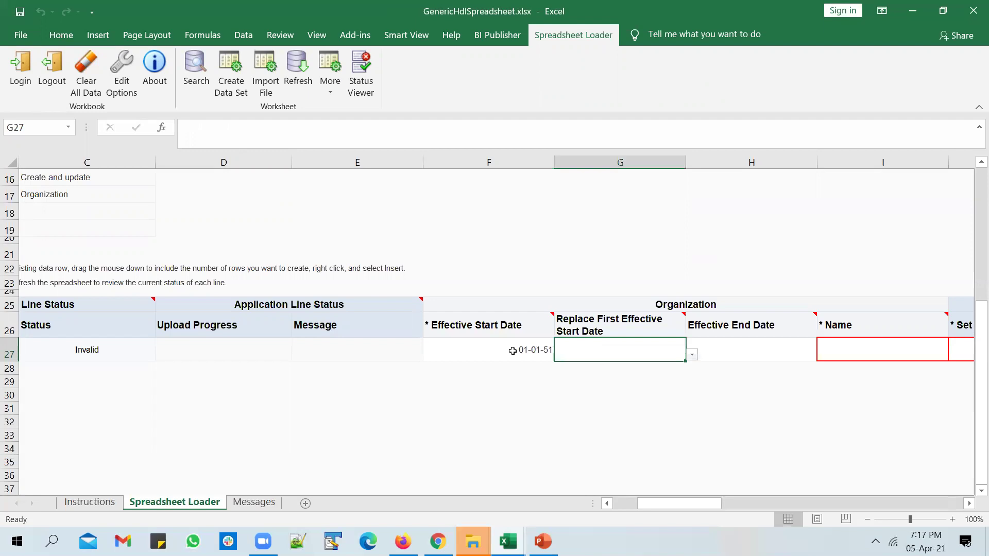
{"action": "left_click", "coordinate": [514, 351]}
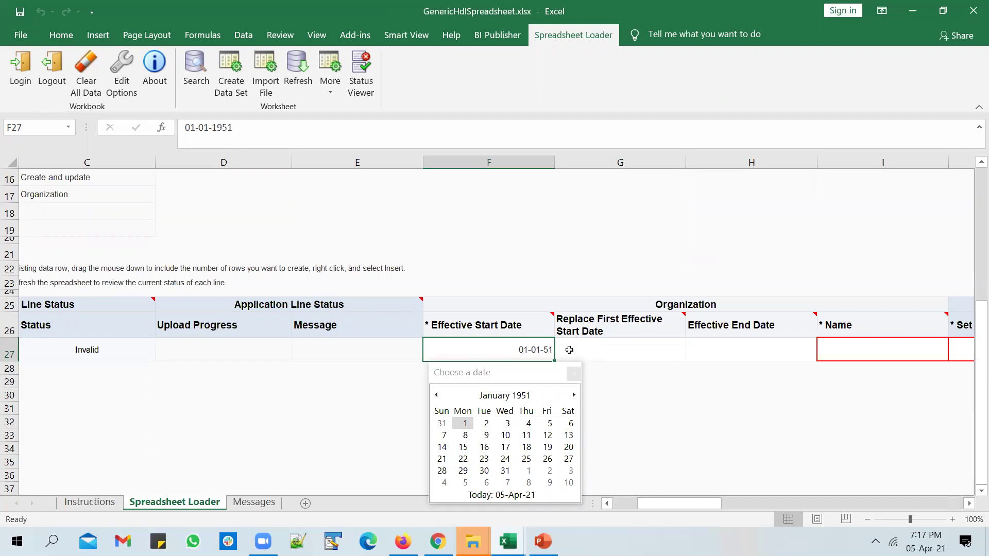
{"action": "left_click", "coordinate": [595, 351]}
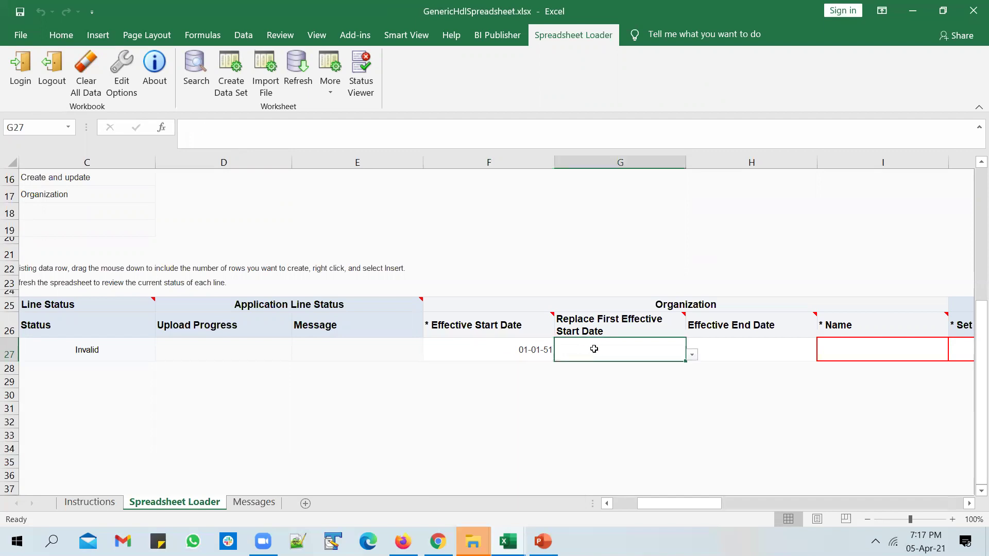
Step: Enter 'Unogeeks HR Department' as the department Name in I27
{"action": "left_click", "coordinate": [833, 344]}
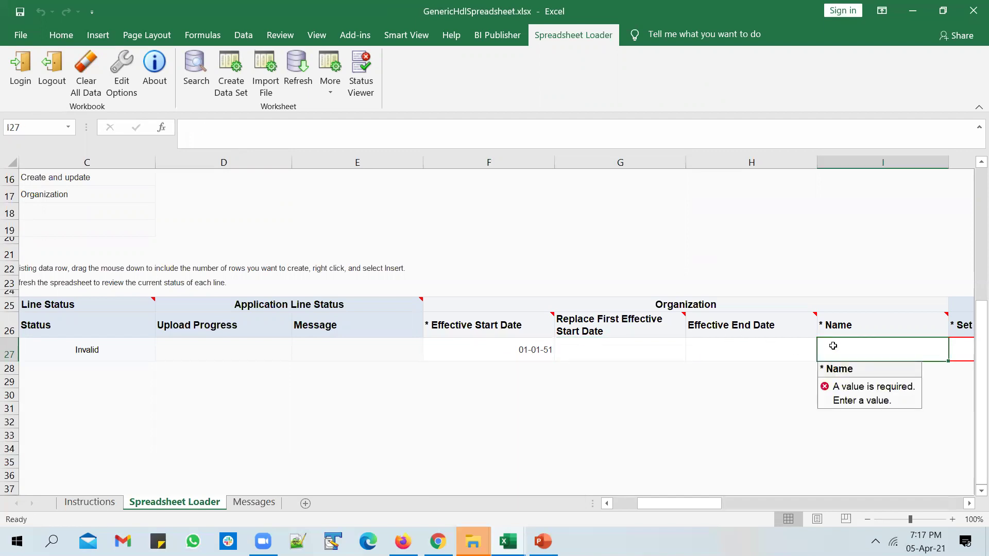
{"action": "key", "text": "Tab"}
{"action": "left_click", "coordinate": [712, 351]}
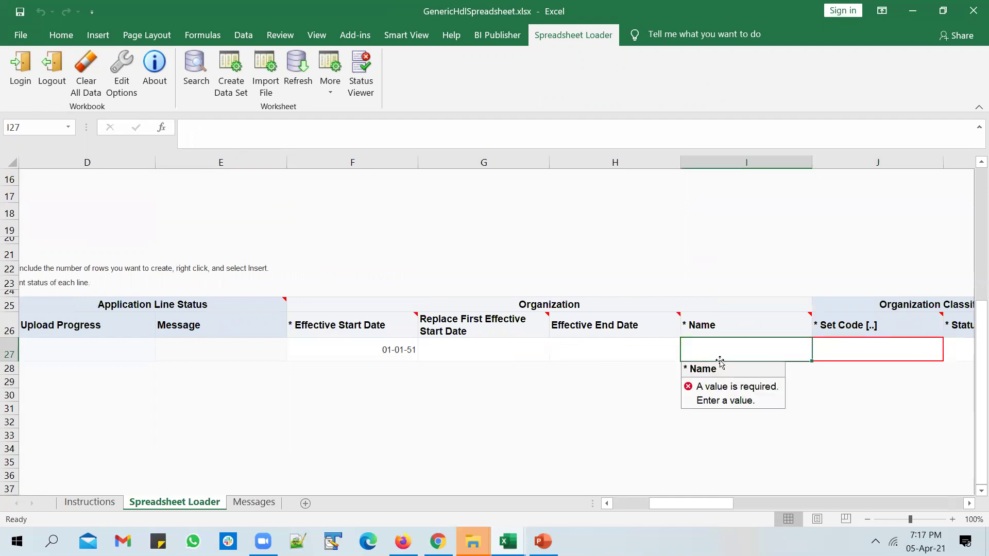
{"action": "type", "text": "Unogeeks "}
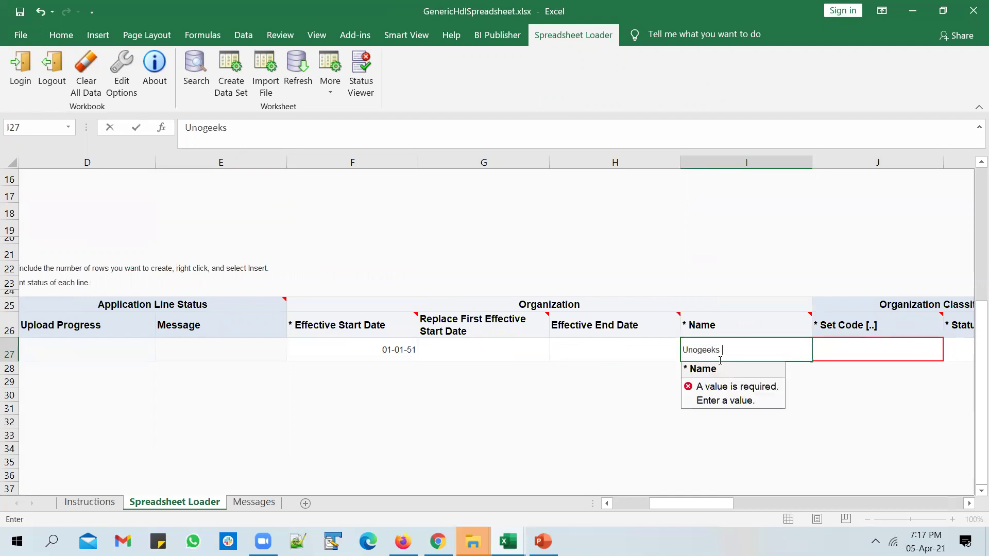
{"action": "type", "text": "HR Department"}
{"action": "key", "text": "Tab"}
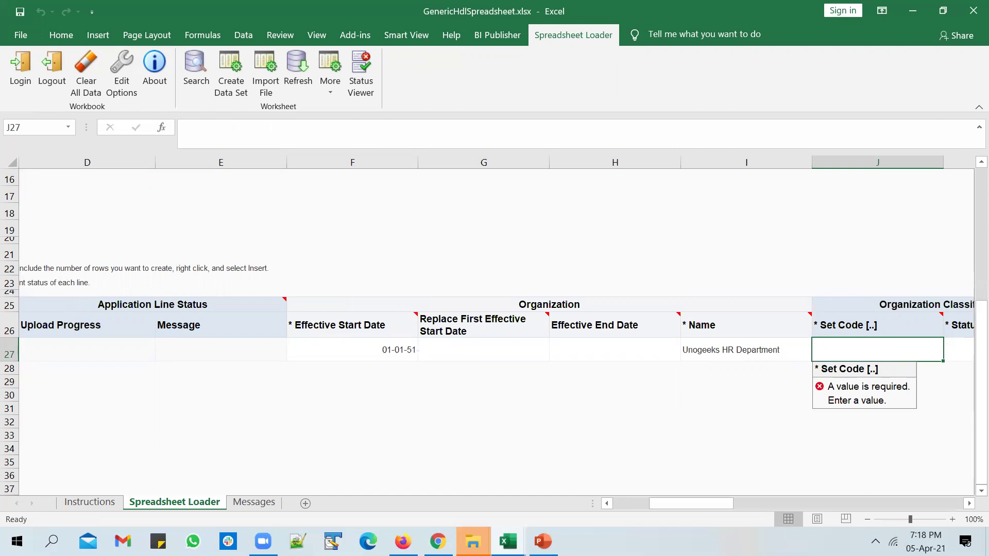
Step: Search the Set Code list for COMMON and assign Common Set to the HR row
{"action": "left_click_drag", "start_coordinate": [699, 508], "coordinate": [735, 508]}
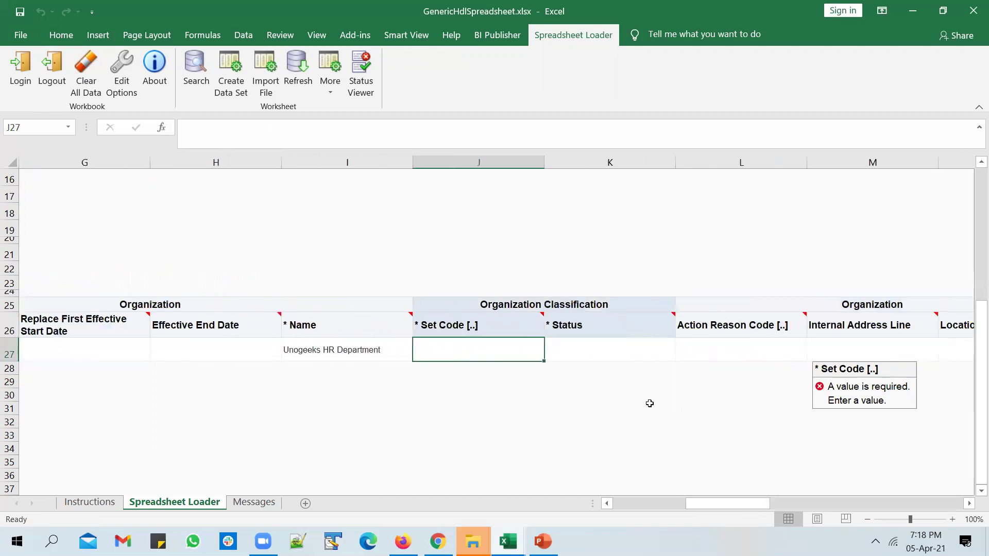
{"action": "double_click", "coordinate": [498, 345]}
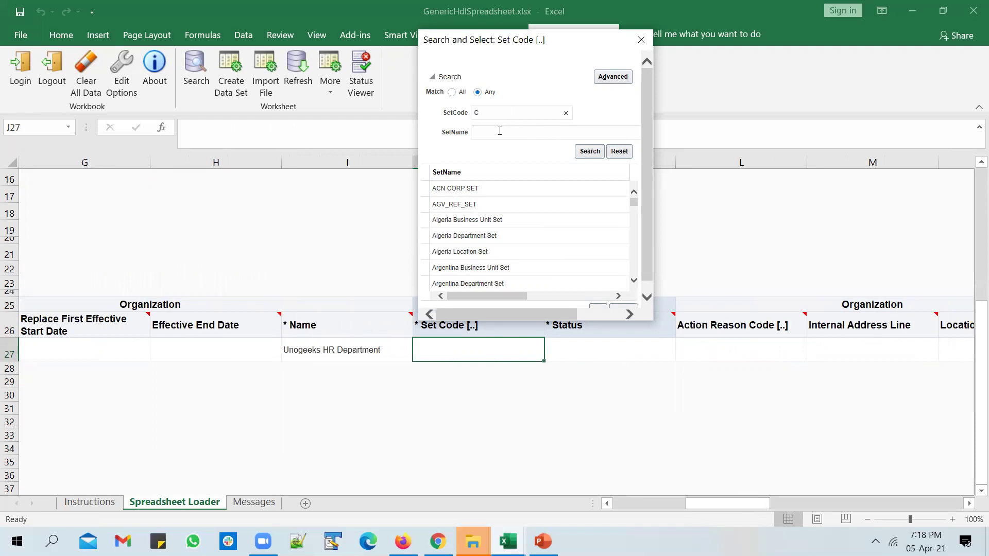
{"action": "key", "text": "Return"}
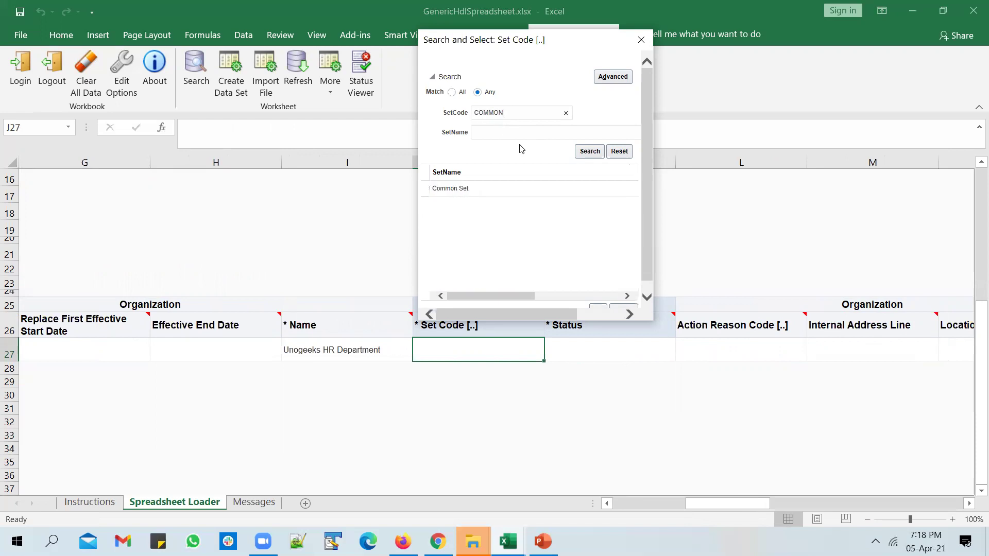
{"action": "left_click", "coordinate": [542, 187]}
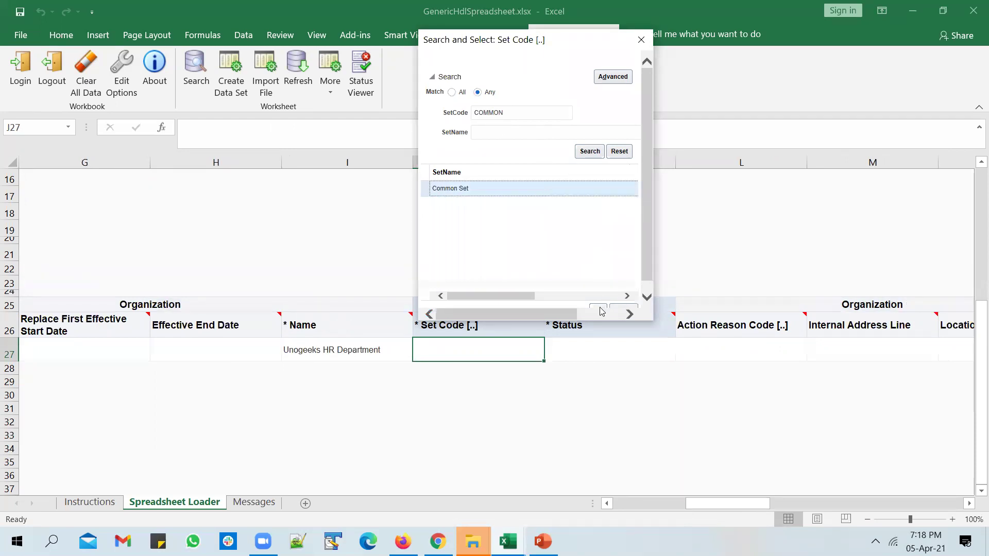
{"action": "left_click", "coordinate": [601, 310]}
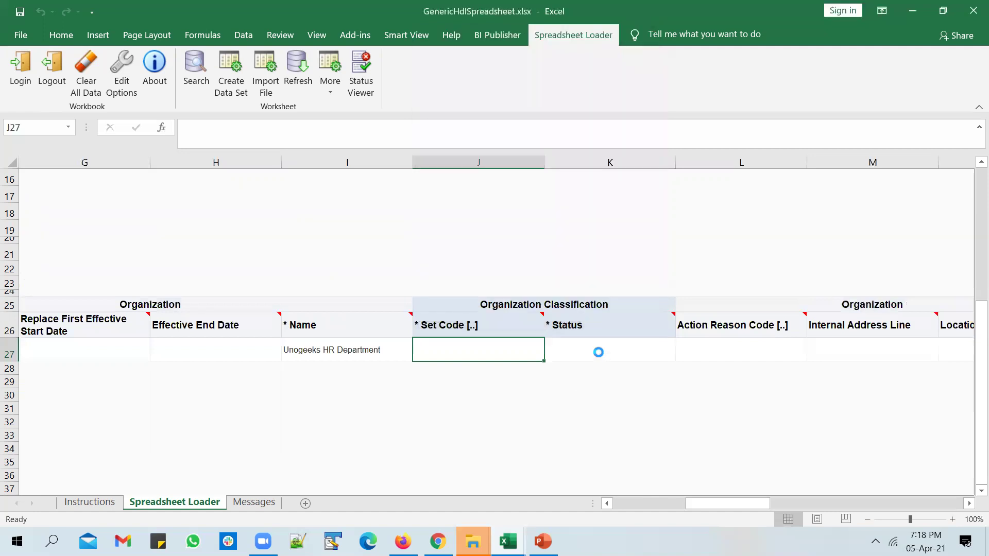
Step: Set the HR department row's Status to Active, leaving the remaining optional fields blank
{"action": "left_click", "coordinate": [642, 351]}
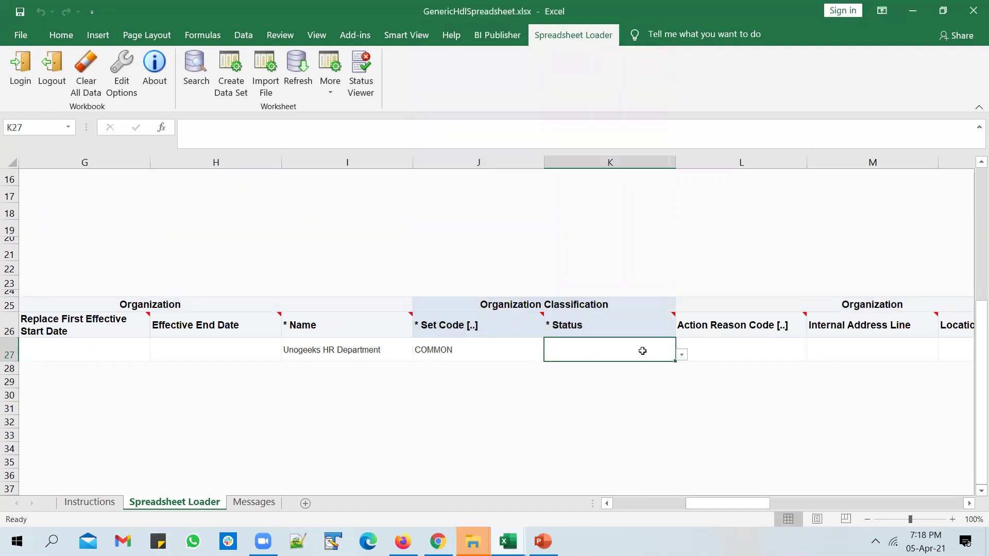
{"action": "left_click", "coordinate": [682, 355]}
{"action": "left_click", "coordinate": [660, 377]}
{"action": "key", "text": "Tab"}
{"action": "key", "text": "Tab"}
{"action": "key", "text": "Tab"}
{"action": "key", "text": "Tab"}
{"action": "key", "text": "Tab"}
{"action": "key", "text": "Tab"}
{"action": "key", "text": "Tab"}
{"action": "key", "text": "Tab"}
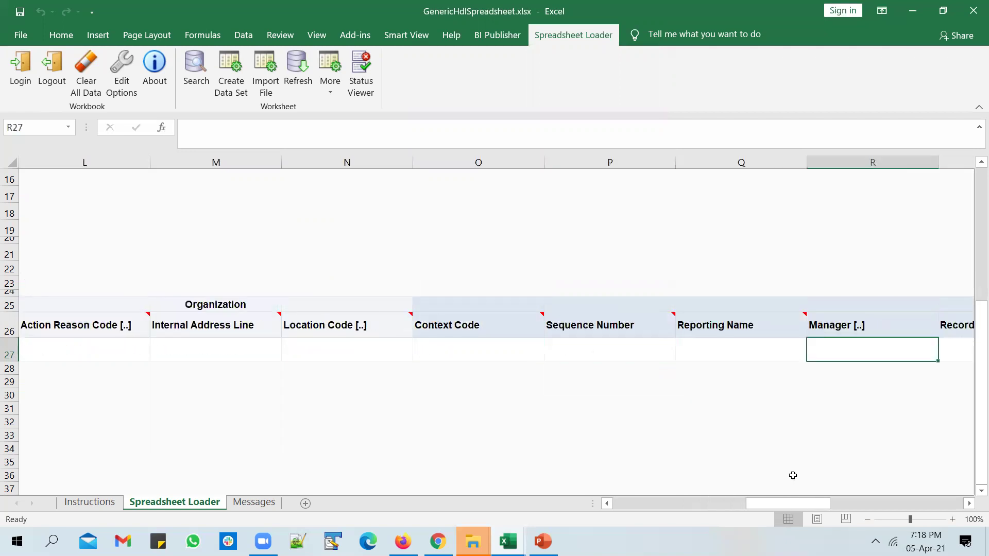
{"action": "key", "text": "Tab"}
{"action": "key", "text": "Tab"}
{"action": "key", "text": "Tab"}
{"action": "key", "text": "Tab"}
{"action": "key", "text": "Tab"}
{"action": "key", "text": "Tab"}
{"action": "key", "text": "Tab"}
{"action": "key", "text": "Tab"}
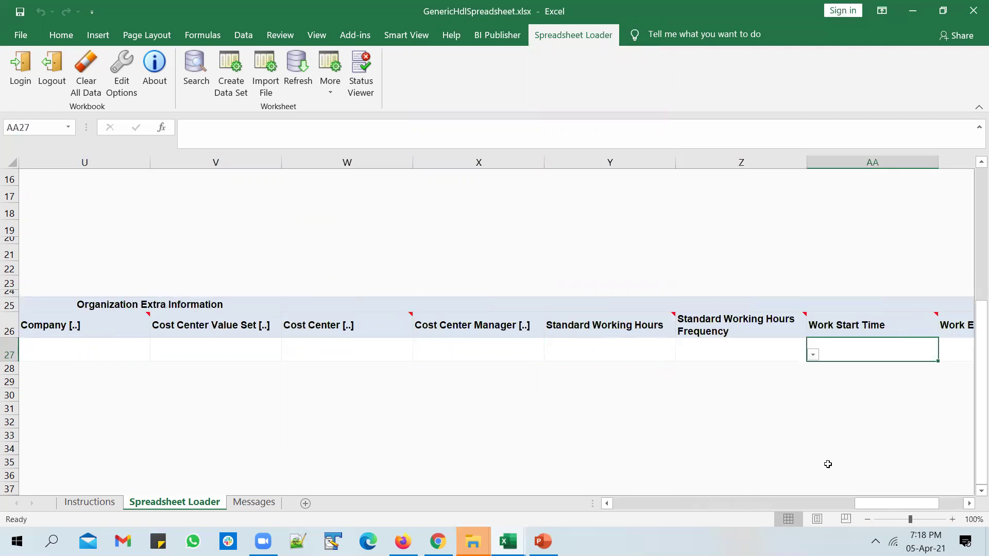
{"action": "key", "text": "ctrl+Home"}
{"action": "scroll", "coordinate": [821, 400], "scroll_direction": "down", "scroll_amount": 3}
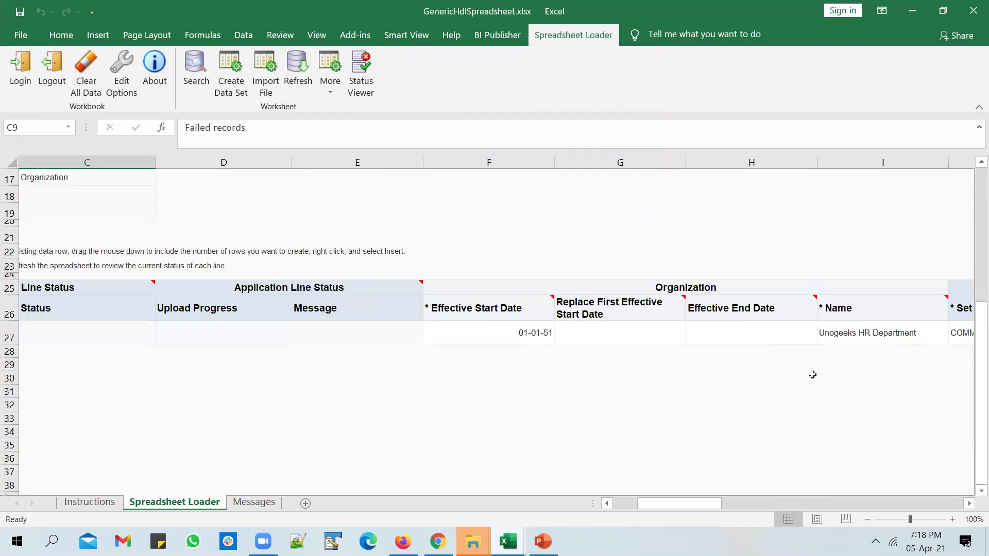
{"action": "left_click", "coordinate": [517, 325]}
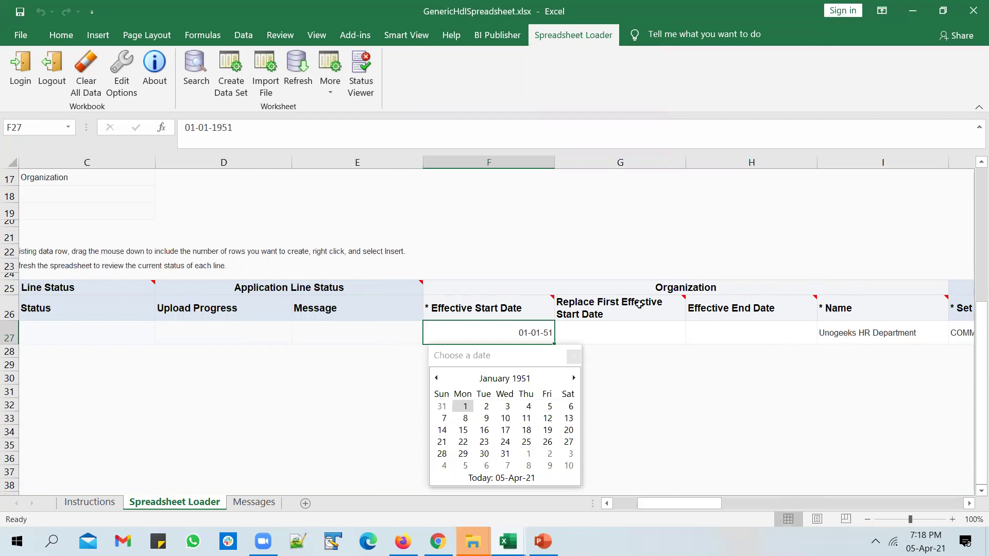
Step: Copy the HR row and unprotect the Spreadsheet Loader sheet after the paste is blocked
{"action": "left_click_drag", "start_coordinate": [694, 504], "coordinate": [595, 436]}
{"action": "left_click", "coordinate": [787, 331], "text": "shift"}
{"action": "key", "text": "ctrl+c"}
{"action": "left_click", "coordinate": [635, 353]}
{"action": "key", "text": "ctrl+v"}
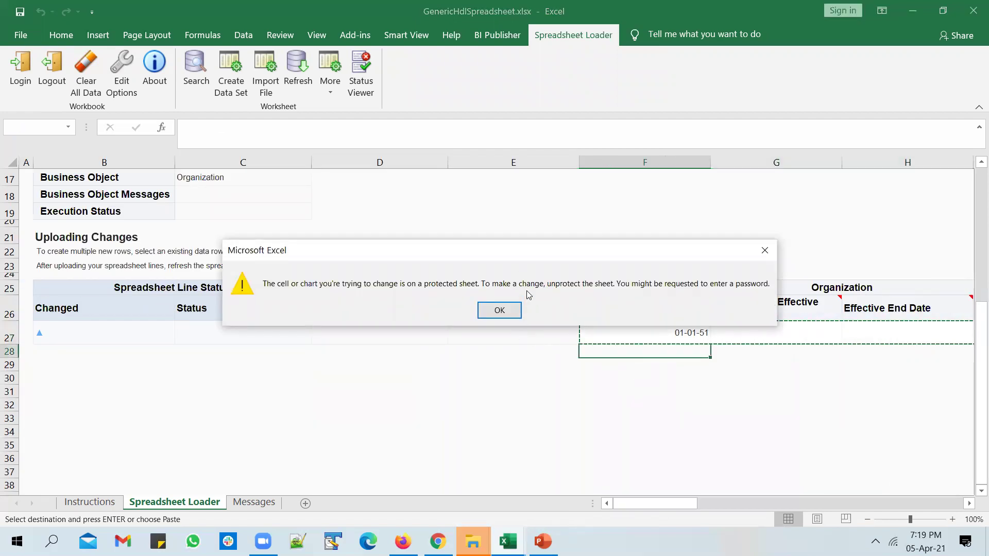
{"action": "left_click", "coordinate": [499, 309]}
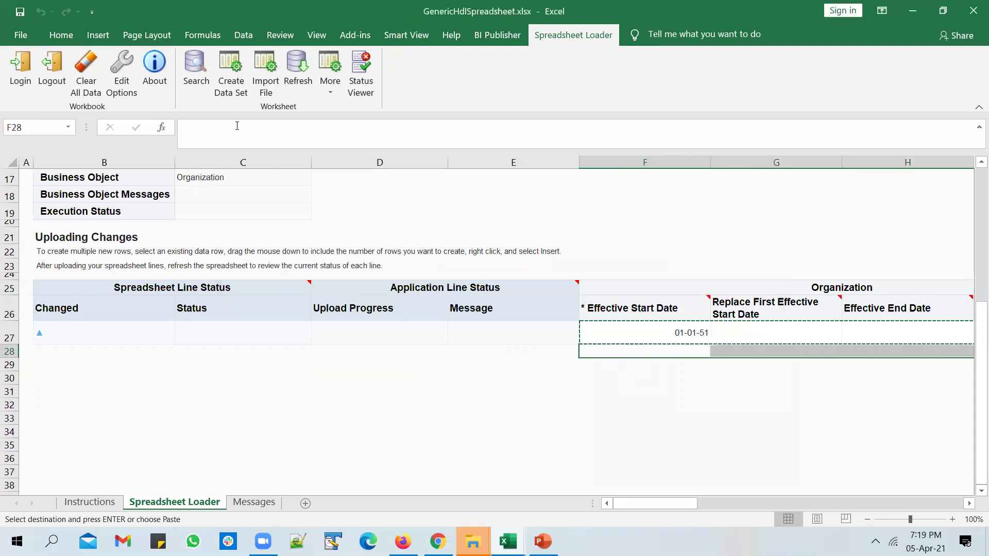
{"action": "left_click", "coordinate": [244, 35]}
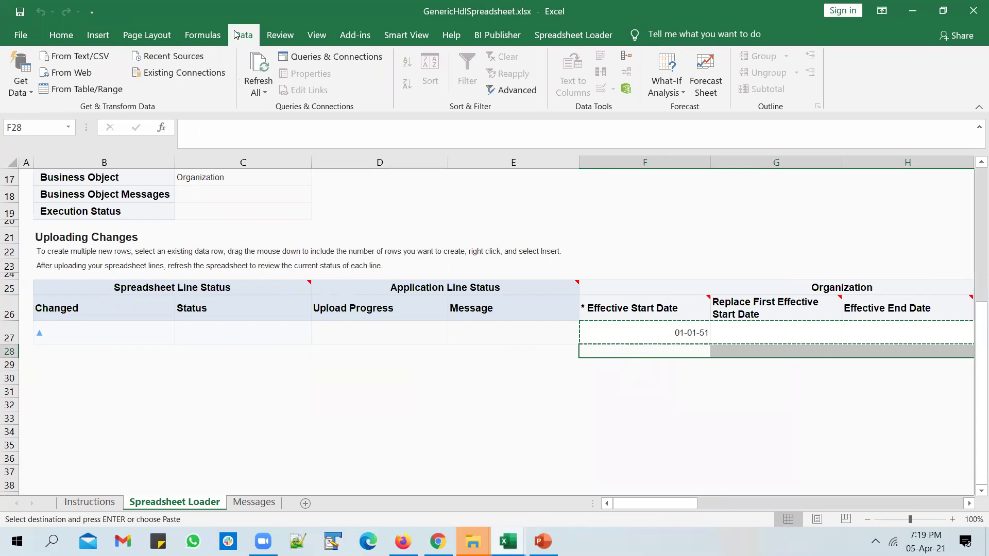
{"action": "left_click", "coordinate": [282, 36]}
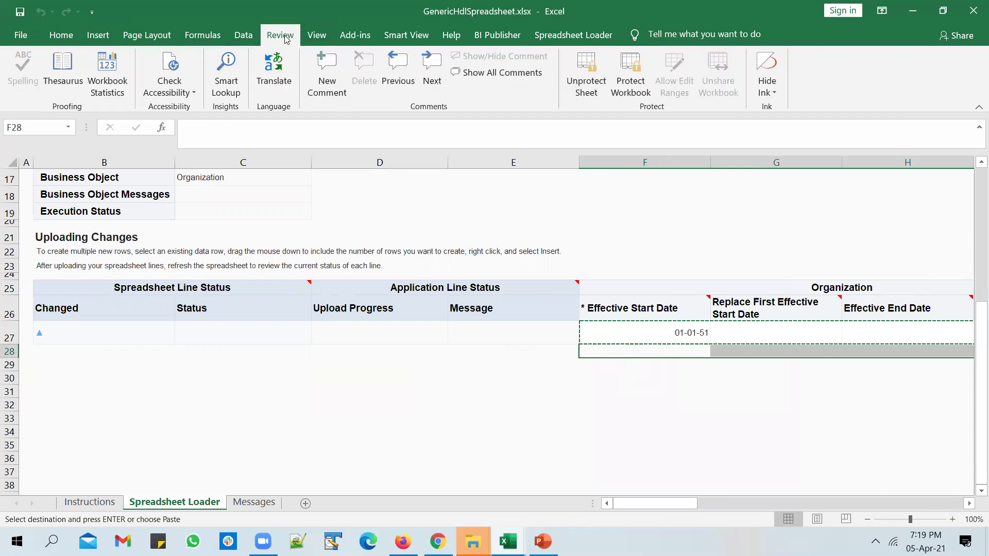
{"action": "left_click", "coordinate": [600, 92]}
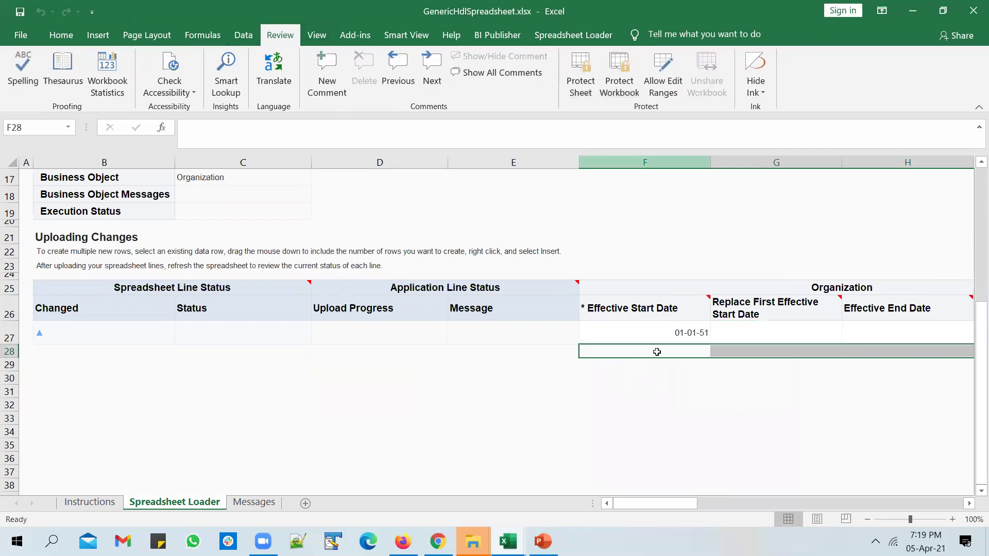
{"action": "left_click", "coordinate": [665, 351]}
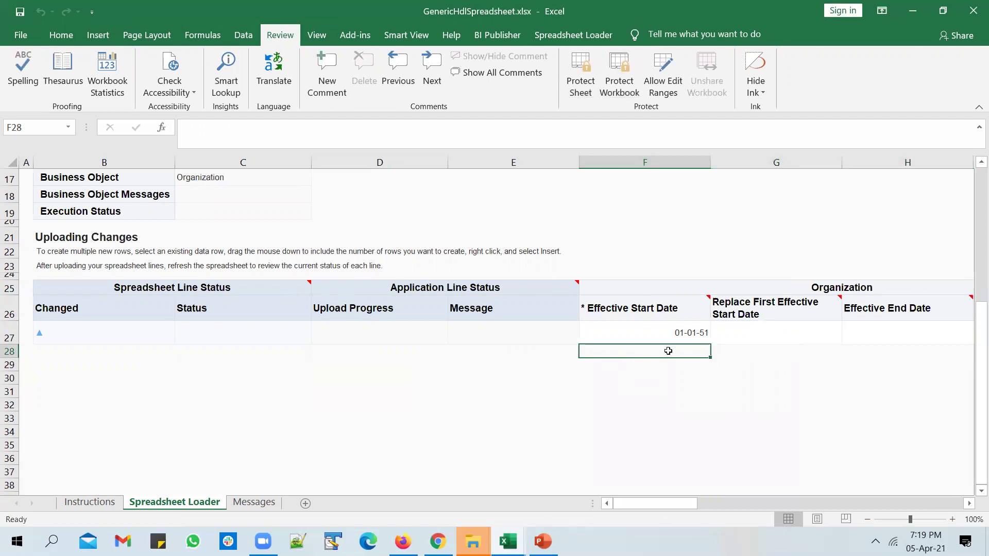
Step: Copy the HR department row 27 into row 28
{"action": "left_click", "coordinate": [684, 340]}
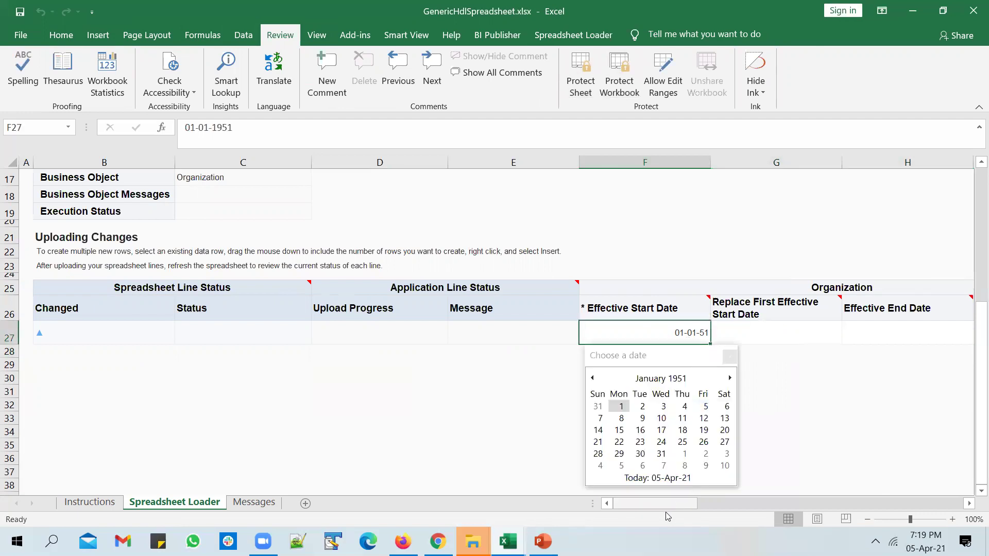
{"action": "left_click_drag", "start_coordinate": [672, 505], "coordinate": [985, 485]}
{"action": "key", "text": "shift+space"}
{"action": "key", "text": "ctrl+c"}
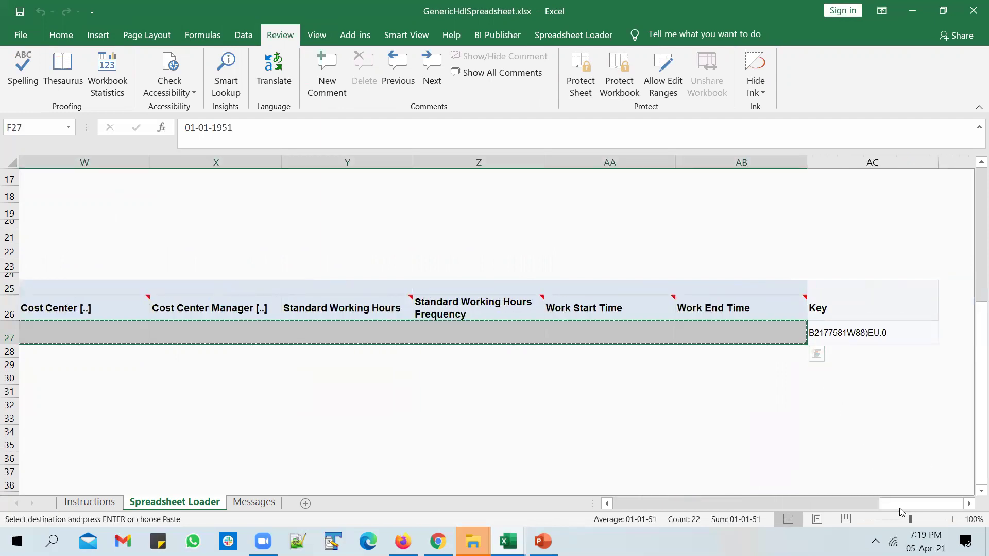
{"action": "left_click_drag", "start_coordinate": [894, 506], "coordinate": [546, 462]}
{"action": "left_click", "coordinate": [632, 351]}
{"action": "key", "text": "ctrl+v"}
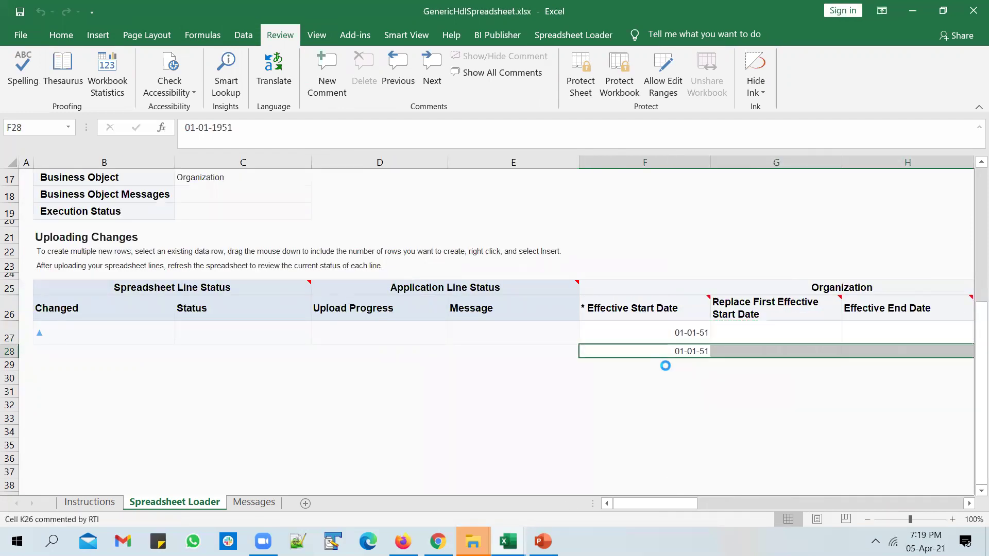
{"action": "left_click", "coordinate": [668, 366]}
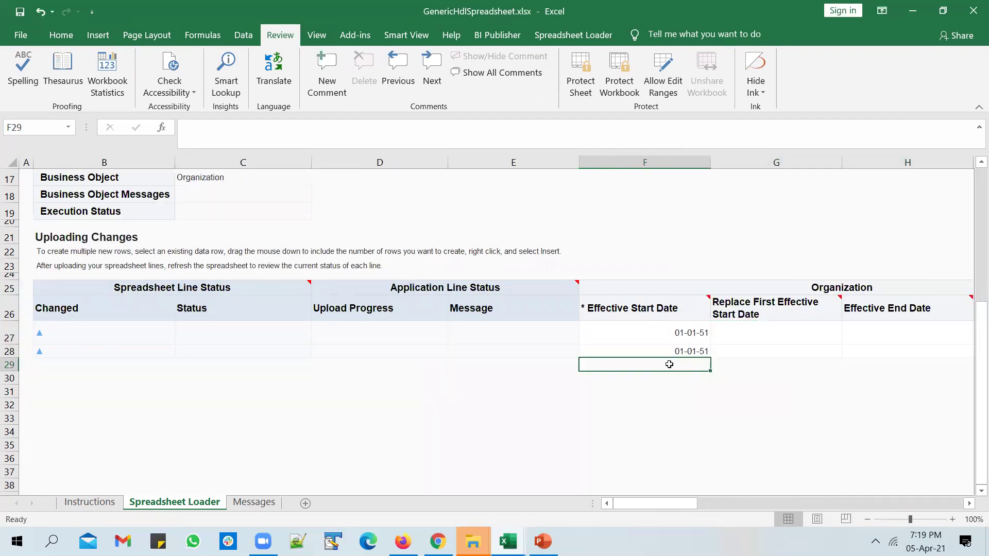
Step: Copy rows 27–28 (F27:AB28) and paste them at F29 to fill rows 29–30
{"action": "left_click", "coordinate": [690, 349]}
{"action": "left_click", "coordinate": [689, 330]}
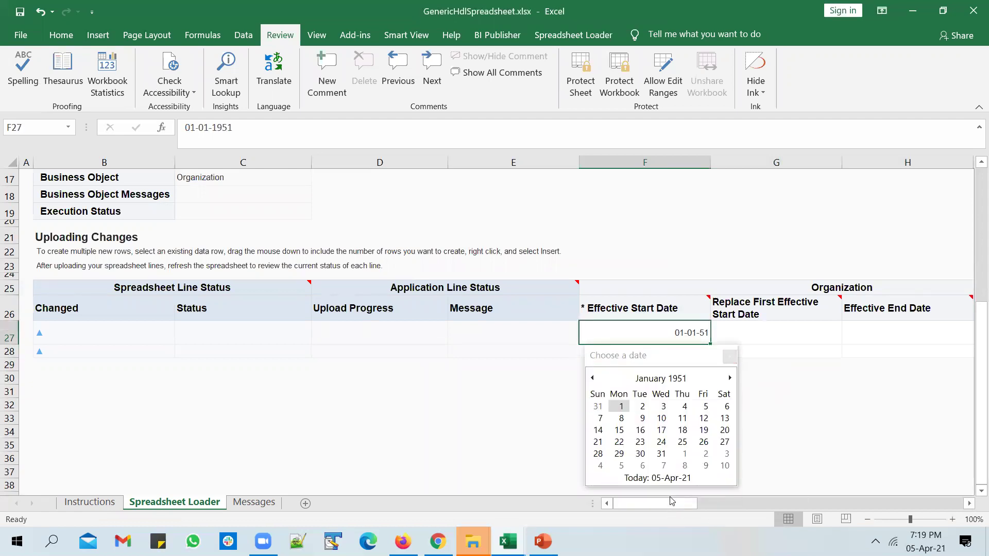
{"action": "left_click_drag", "start_coordinate": [680, 504], "coordinate": [792, 499]}
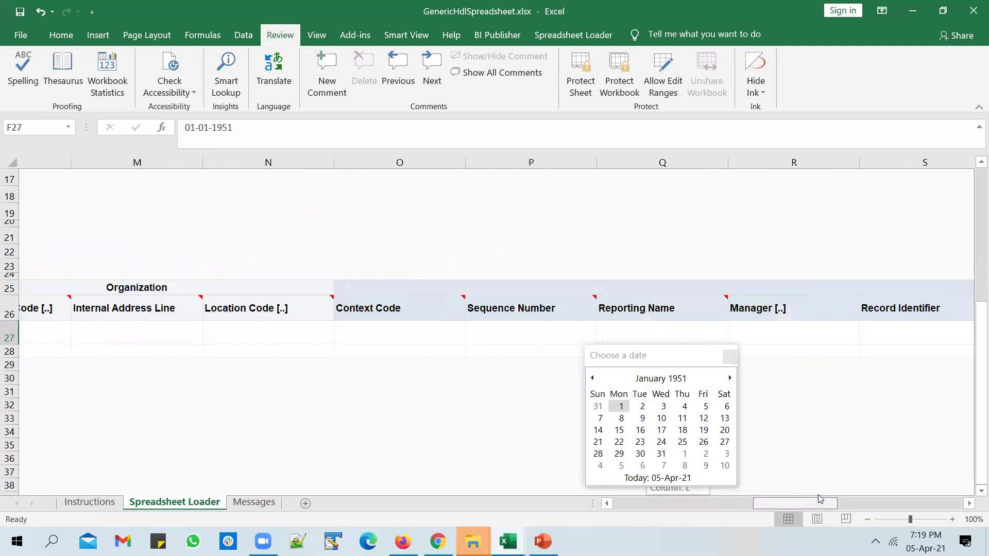
{"action": "left_click_drag", "start_coordinate": [820, 499], "coordinate": [951, 509]}
{"action": "left_click", "coordinate": [783, 351], "text": "shift"}
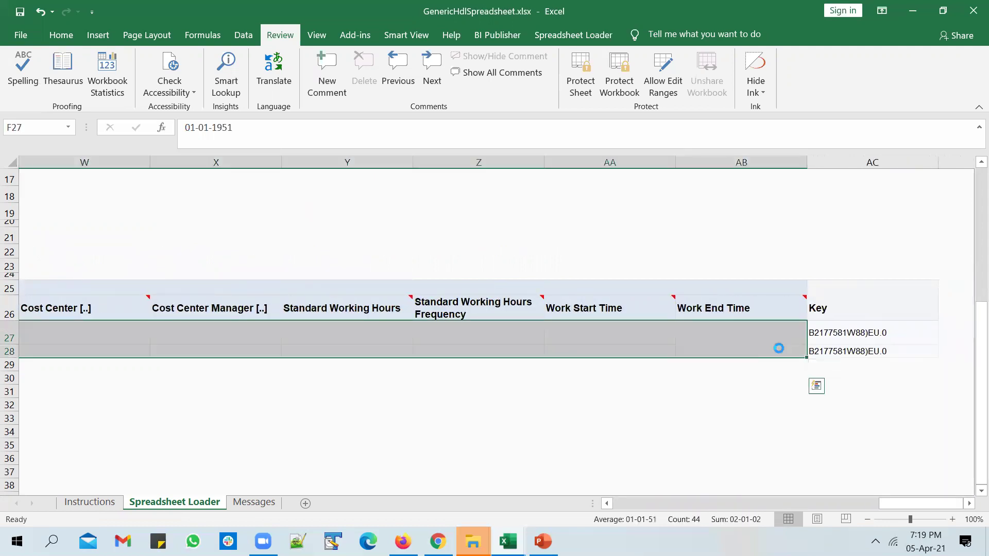
{"action": "key", "text": "ctrl+c"}
{"action": "left_click_drag", "start_coordinate": [886, 503], "coordinate": [581, 487]}
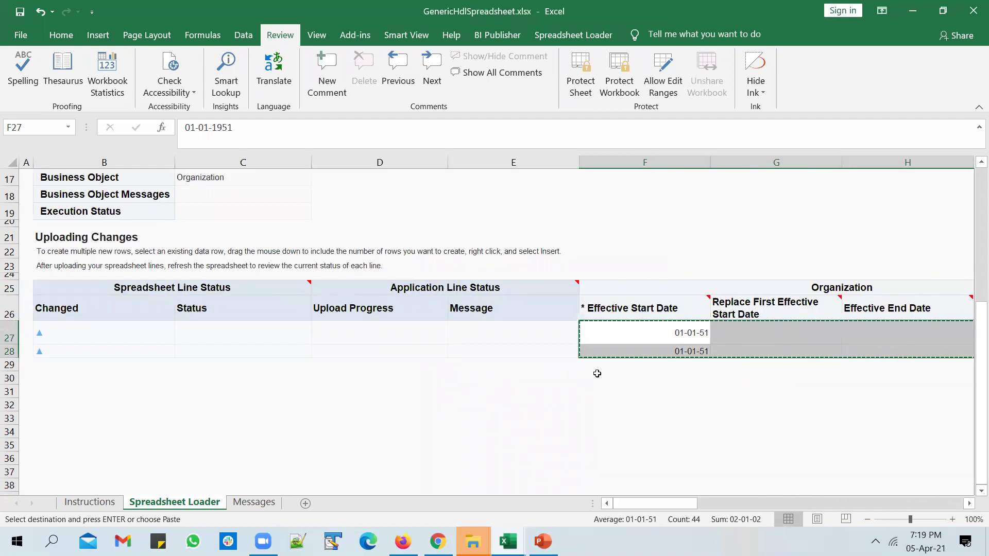
{"action": "left_click", "coordinate": [657, 364]}
{"action": "key", "text": "Return"}
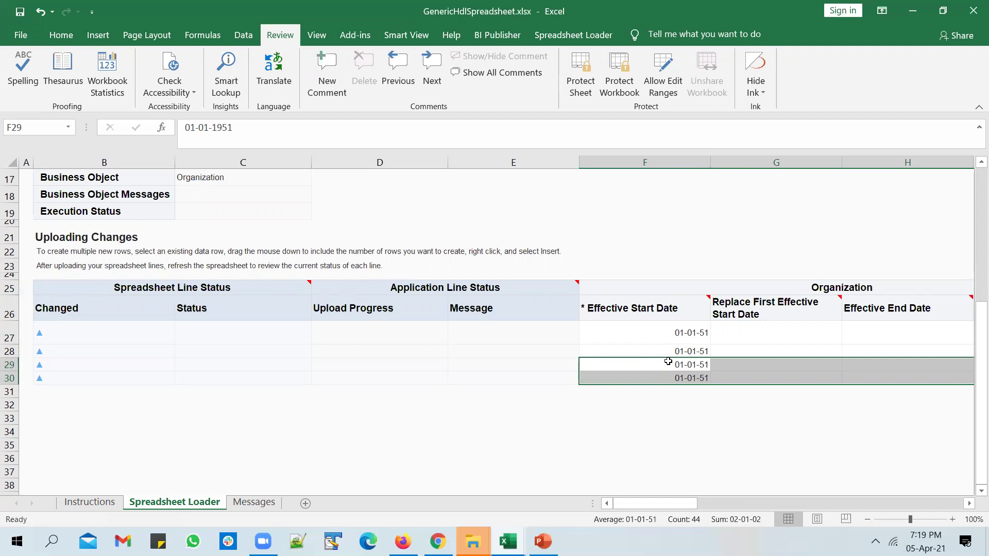
{"action": "key", "text": "Right"}
{"action": "key", "text": "Right"}
{"action": "key", "text": "Right"}
{"action": "key", "text": "Right"}
Step: In cells I28, I29 and I30, replace HR with IT, Marketing and Sales respectively
{"action": "left_click", "coordinate": [721, 352]}
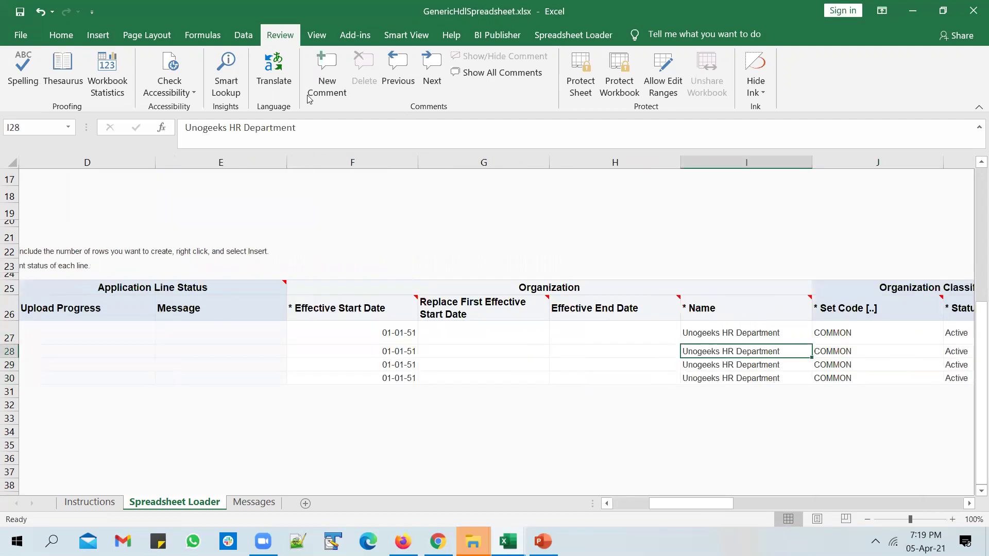
{"action": "left_click_drag", "start_coordinate": [244, 129], "coordinate": [225, 132]}
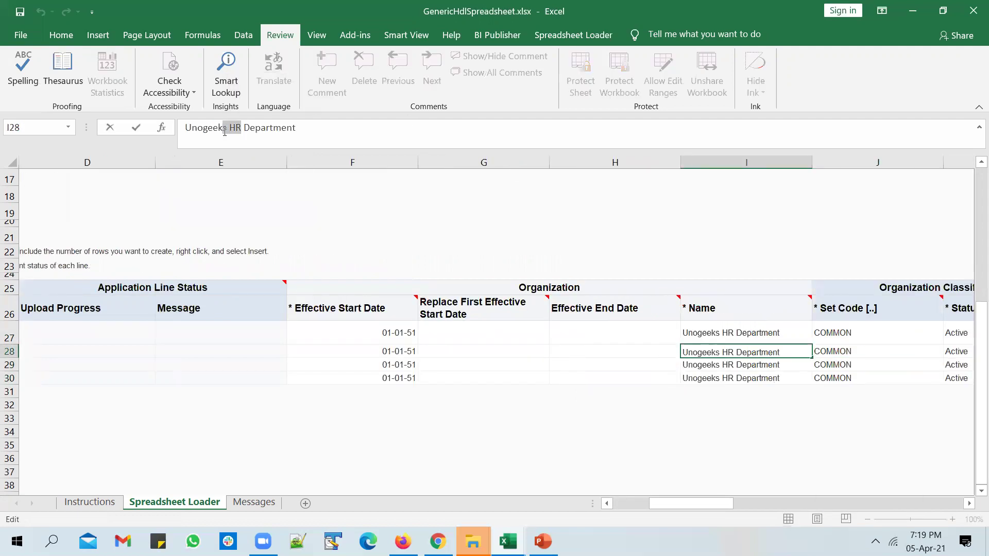
{"action": "type", "text": "IT"}
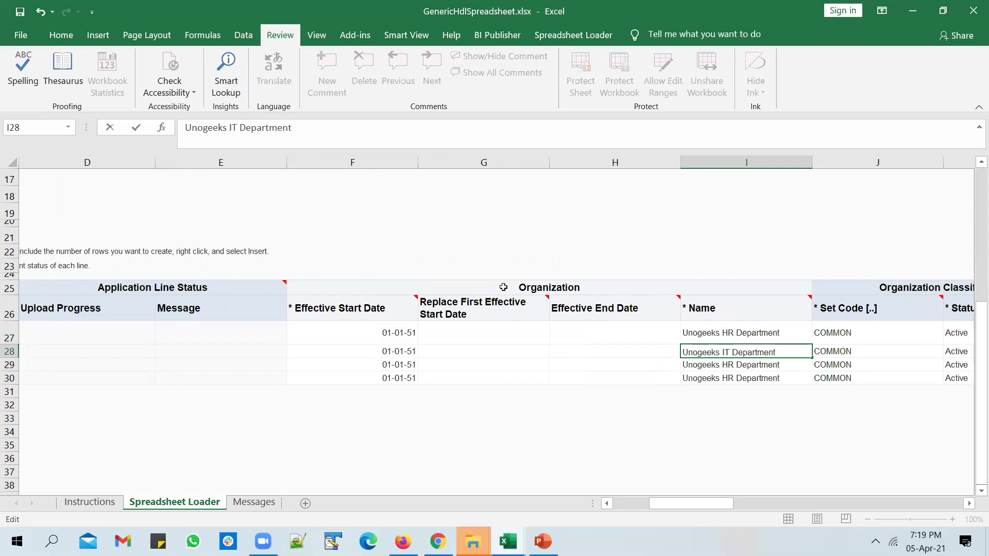
{"action": "key", "text": "Return"}
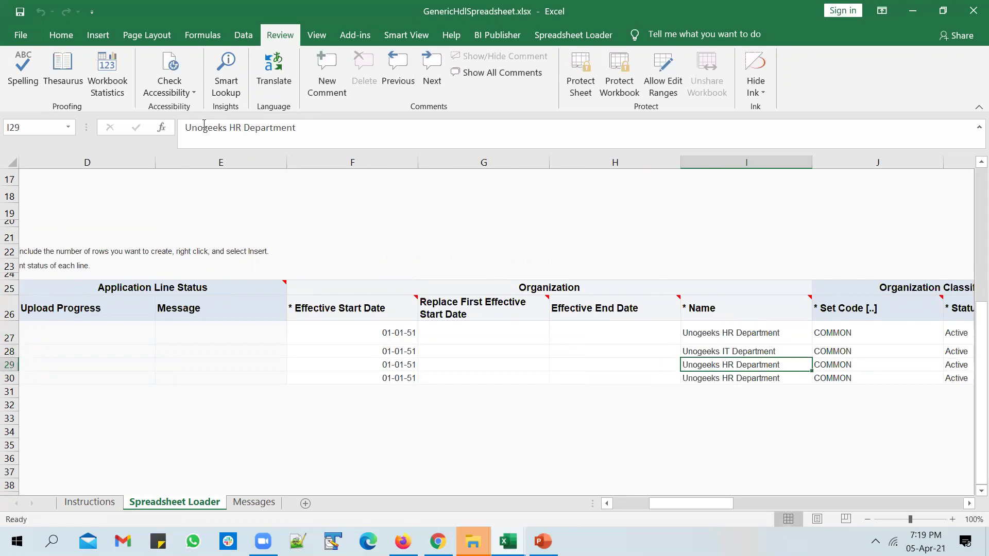
{"action": "left_click", "coordinate": [239, 132]}
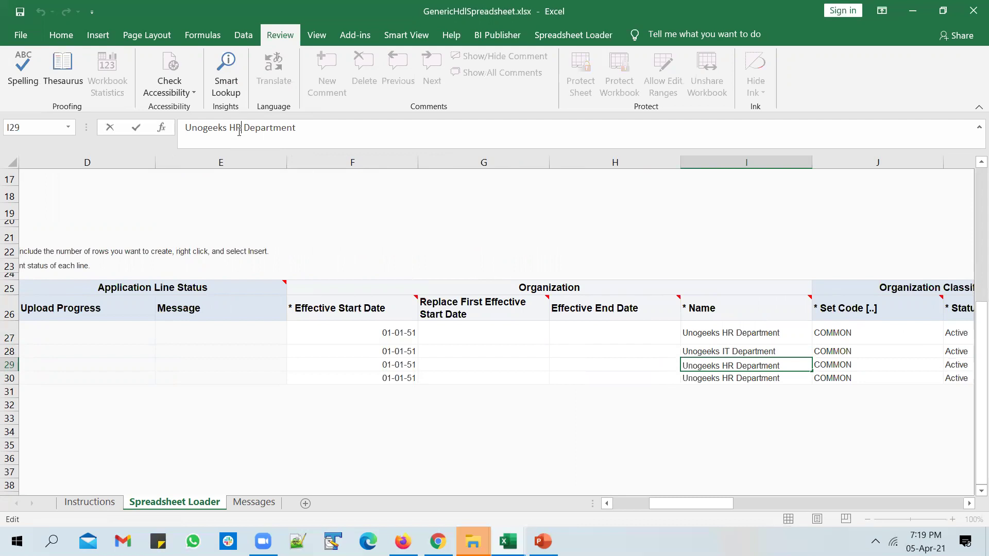
{"action": "double_click", "coordinate": [239, 132]}
{"action": "type", "text": "Marketing"}
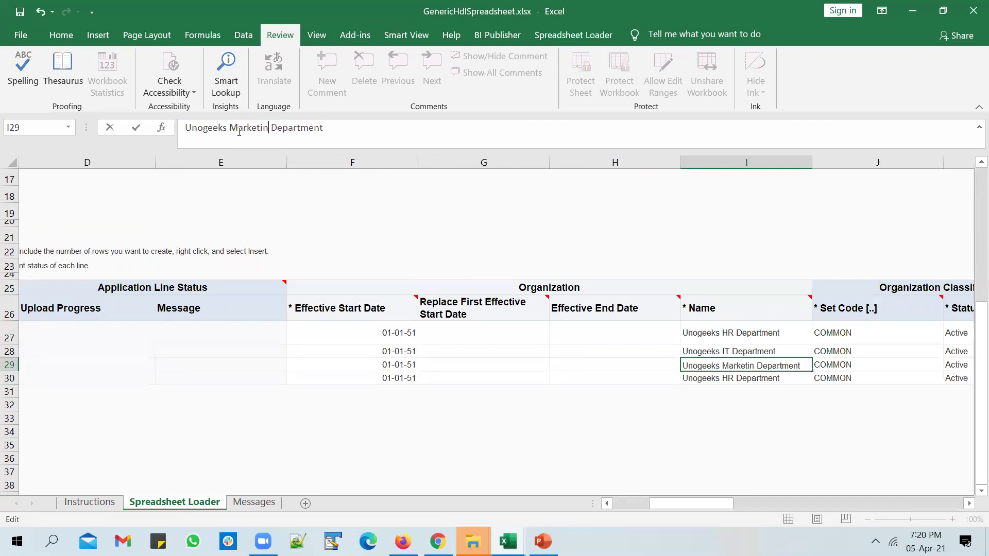
{"action": "left_click", "coordinate": [760, 377]}
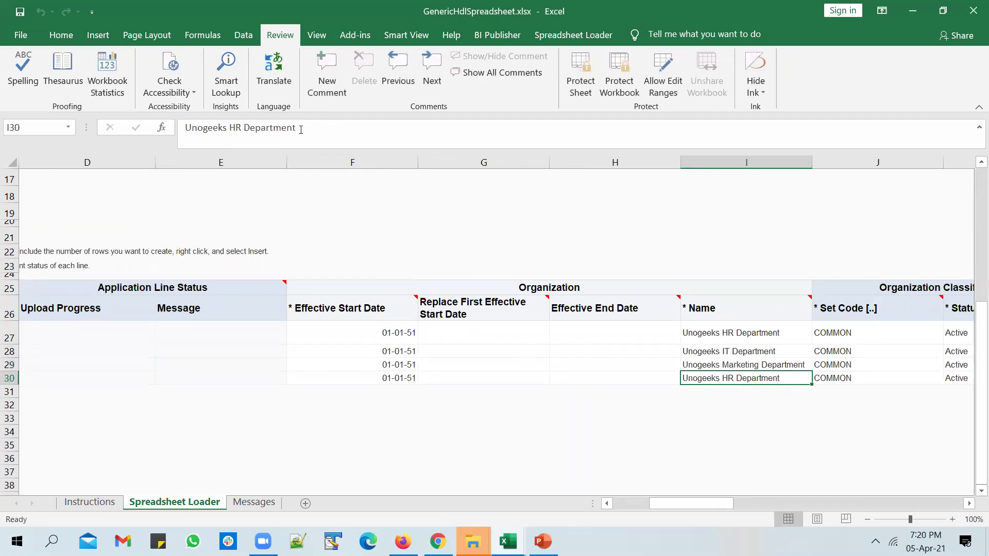
{"action": "left_click", "coordinate": [241, 126]}
{"action": "double_click", "coordinate": [241, 127]}
{"action": "type", "text": "Sales"}
{"action": "key", "text": "Tab"}
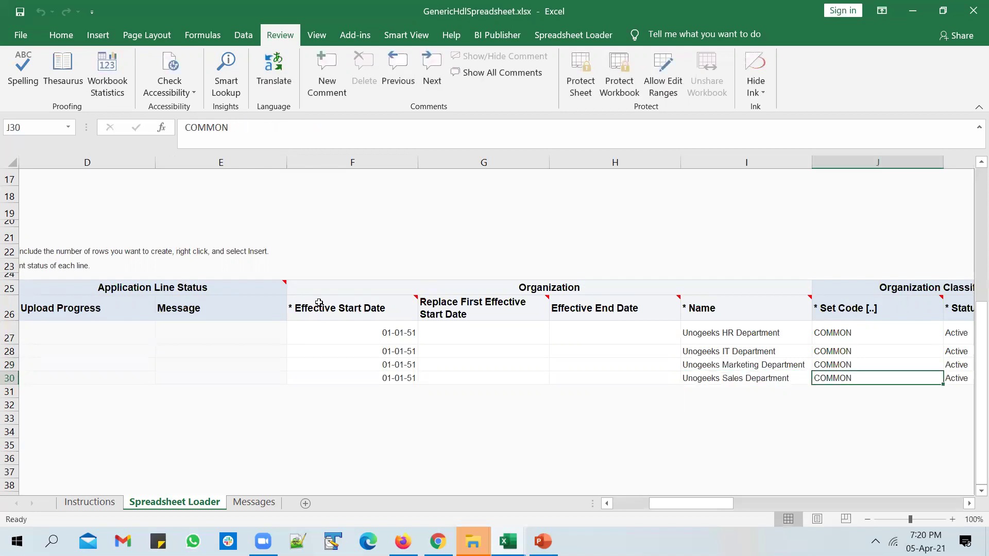
{"action": "left_click_drag", "start_coordinate": [683, 506], "coordinate": [645, 506]}
{"action": "scroll", "coordinate": [448, 279], "scroll_direction": "up", "scroll_amount": 6}
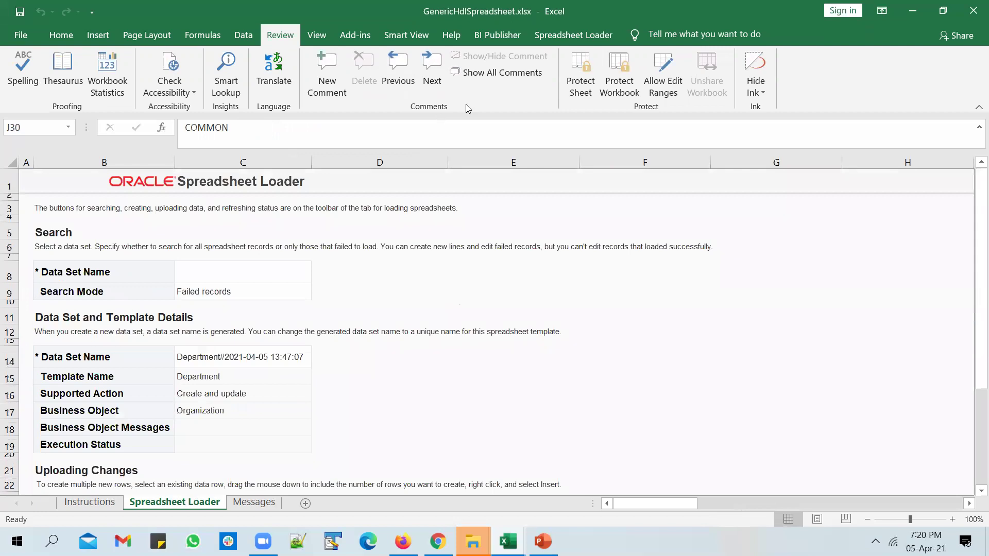
Step: Upload the four department rows from the Spreadsheet Loader with 'On failure, continue' ticked
{"action": "left_click", "coordinate": [564, 36]}
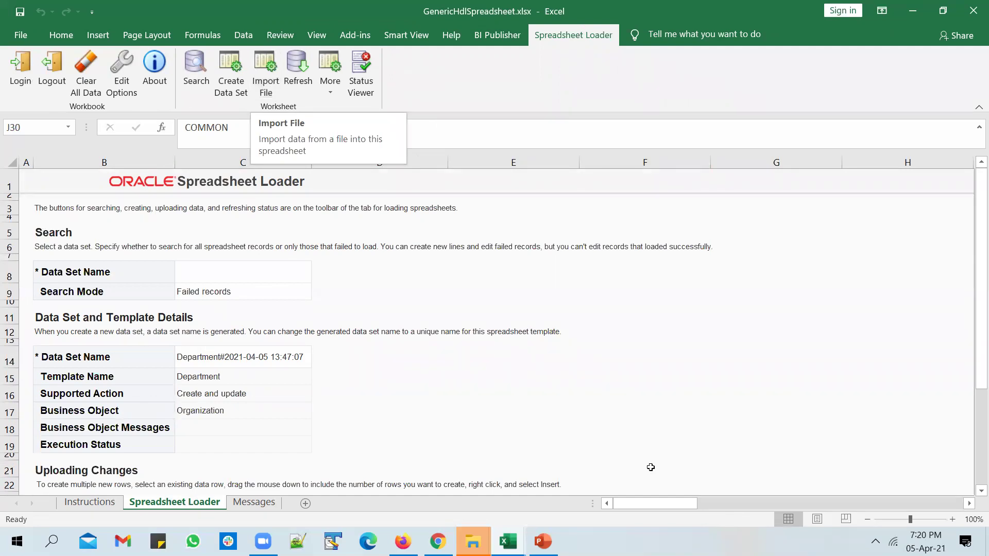
{"action": "scroll", "coordinate": [606, 405], "scroll_direction": "down", "scroll_amount": 4}
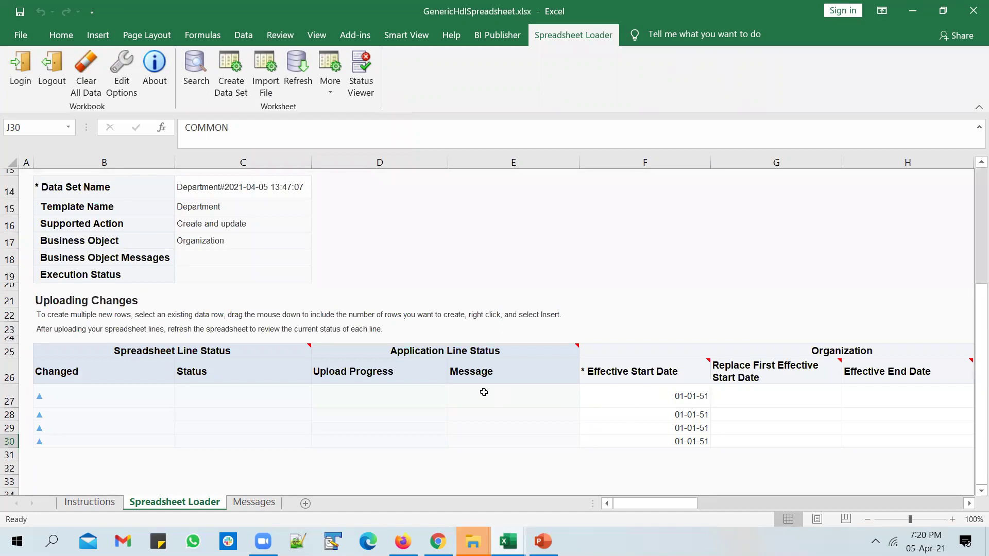
{"action": "scroll", "coordinate": [484, 392], "scroll_direction": "up", "scroll_amount": 4}
{"action": "scroll", "coordinate": [314, 357], "scroll_direction": "down", "scroll_amount": 3}
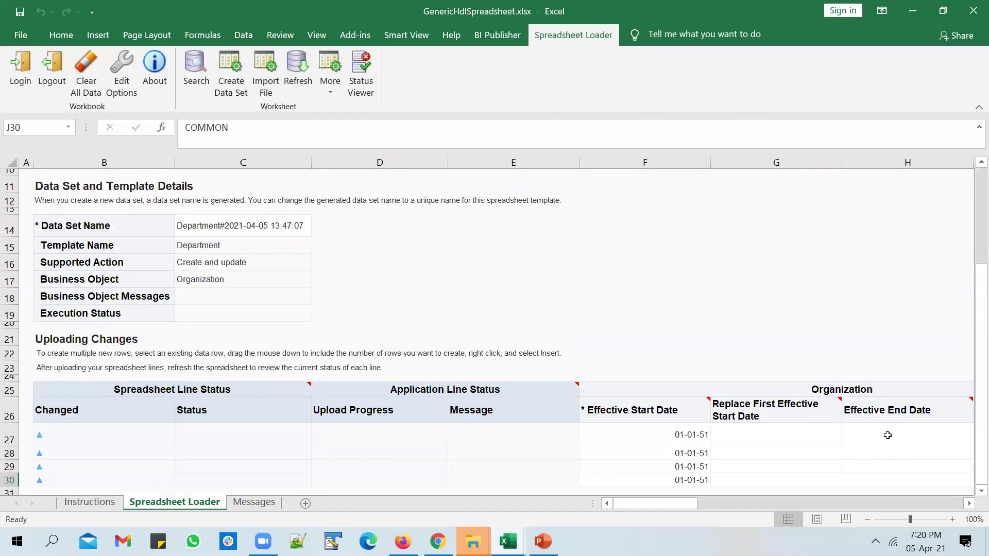
{"action": "left_click", "coordinate": [331, 91]}
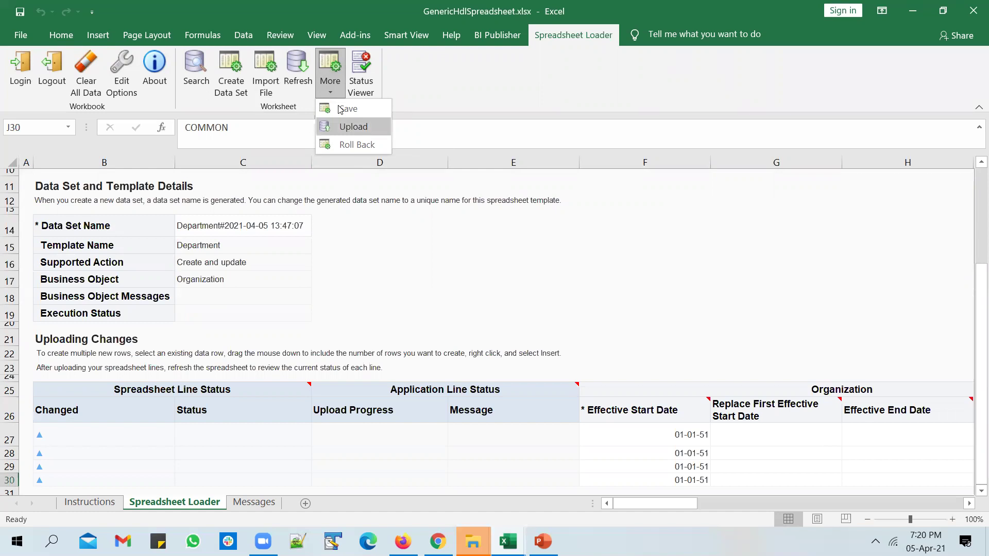
{"action": "left_click", "coordinate": [350, 127]}
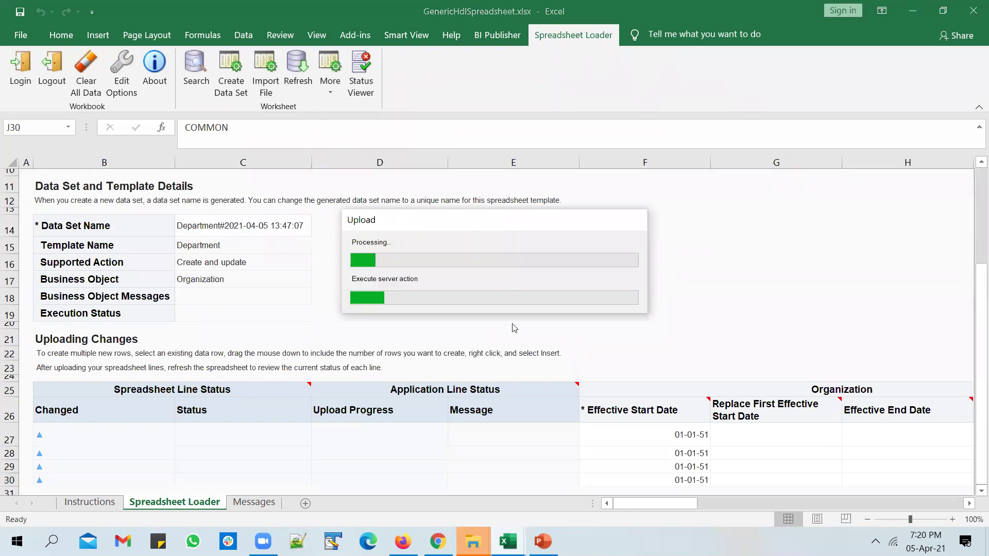
{"action": "left_click", "coordinate": [457, 256]}
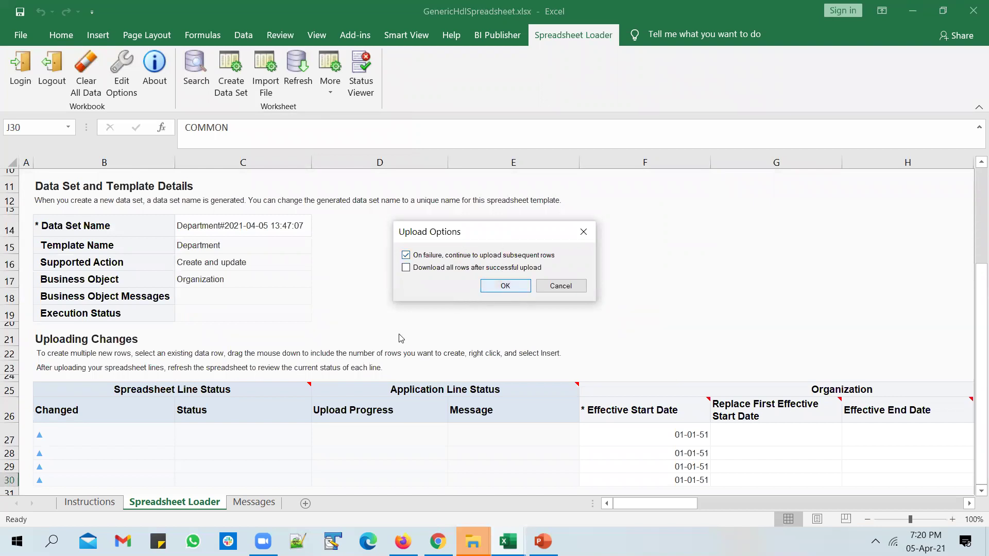
{"action": "key", "text": "Return"}
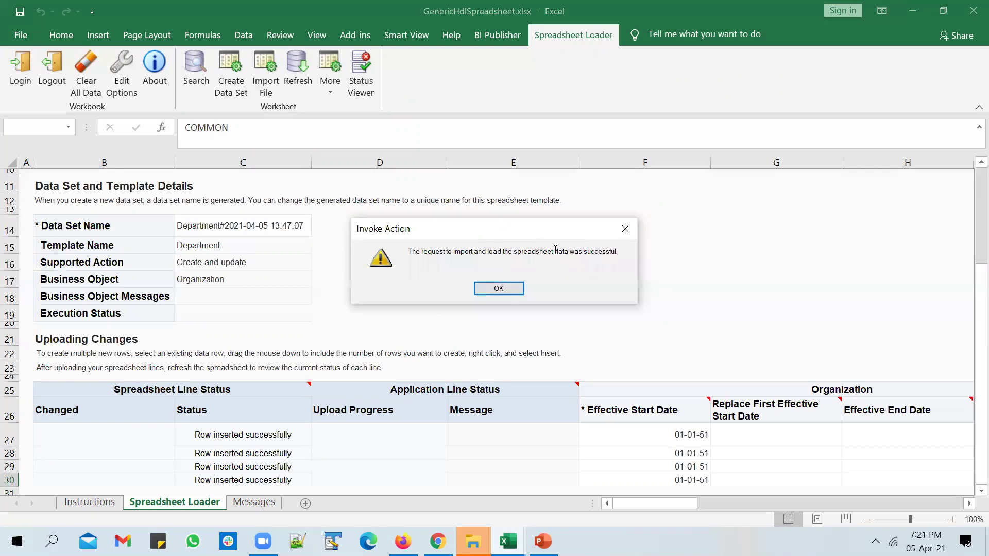
Step: Dismiss the import success message and check each row shows Row inserted successfully
{"action": "left_click", "coordinate": [506, 289]}
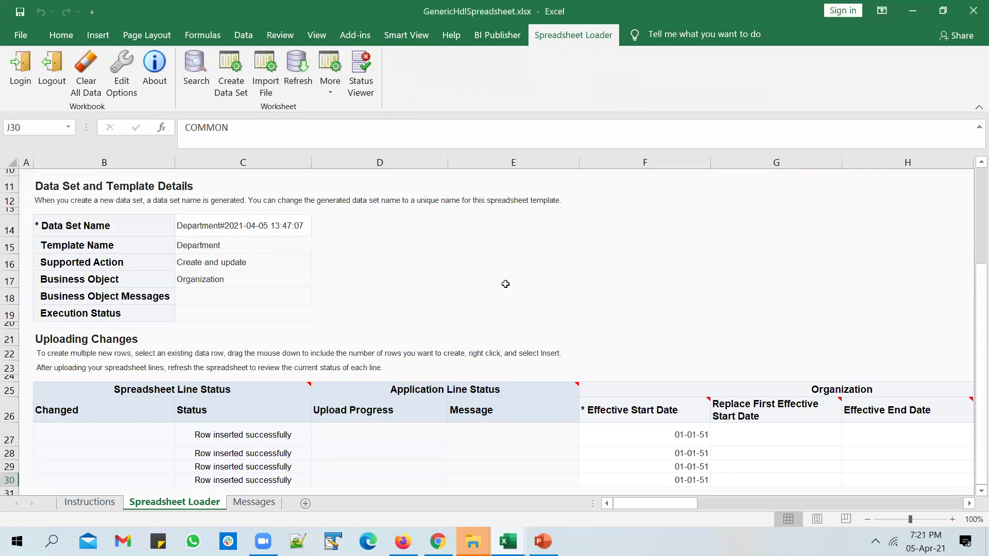
{"action": "scroll", "coordinate": [505, 284], "scroll_direction": "down", "scroll_amount": 3}
{"action": "left_click_drag", "start_coordinate": [287, 295], "coordinate": [277, 345]}
{"action": "scroll", "coordinate": [277, 343], "scroll_direction": "up", "scroll_amount": 4}
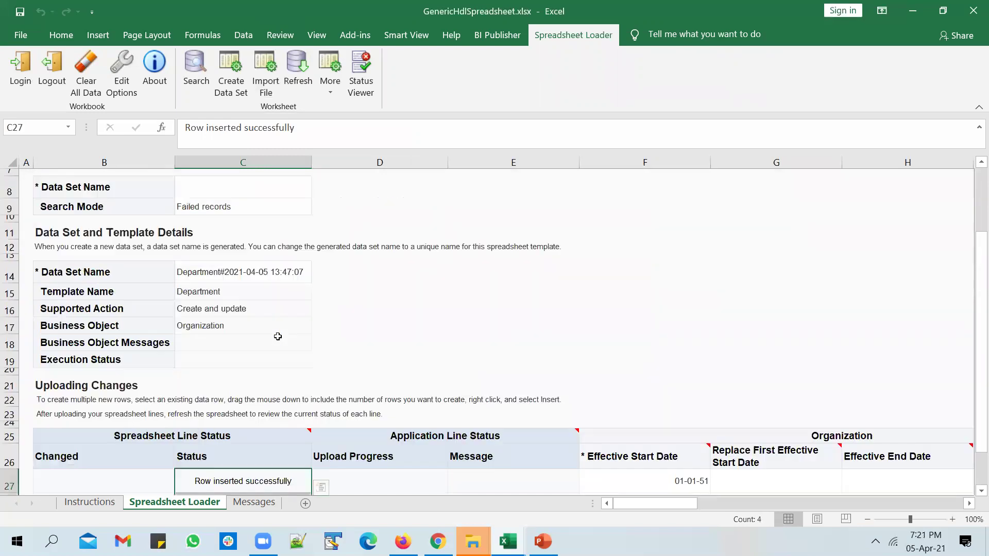
{"action": "left_click", "coordinate": [264, 275]}
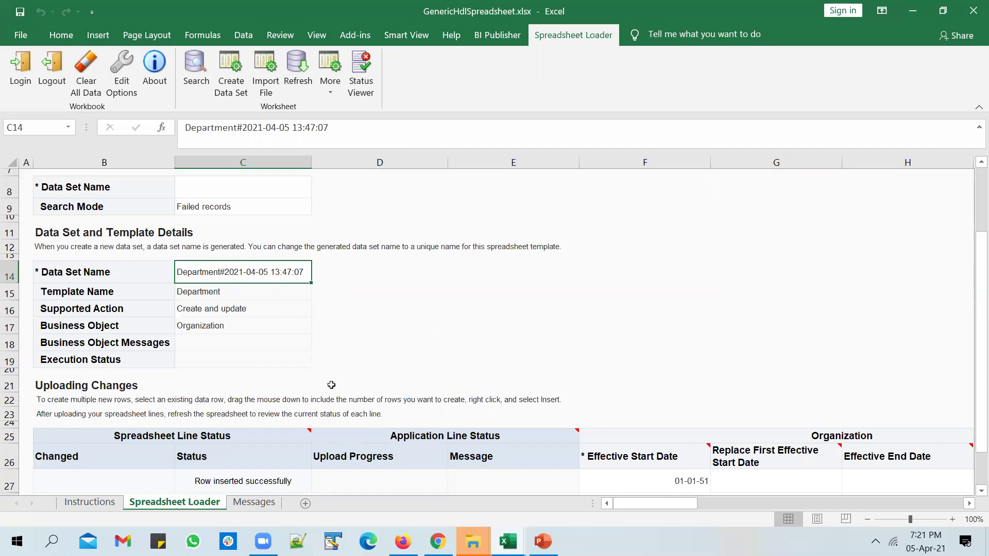
Step: In Chrome, view the Recent Spreadsheet Loads list, then go back to the Data Exchange page
{"action": "left_click", "coordinate": [437, 541]}
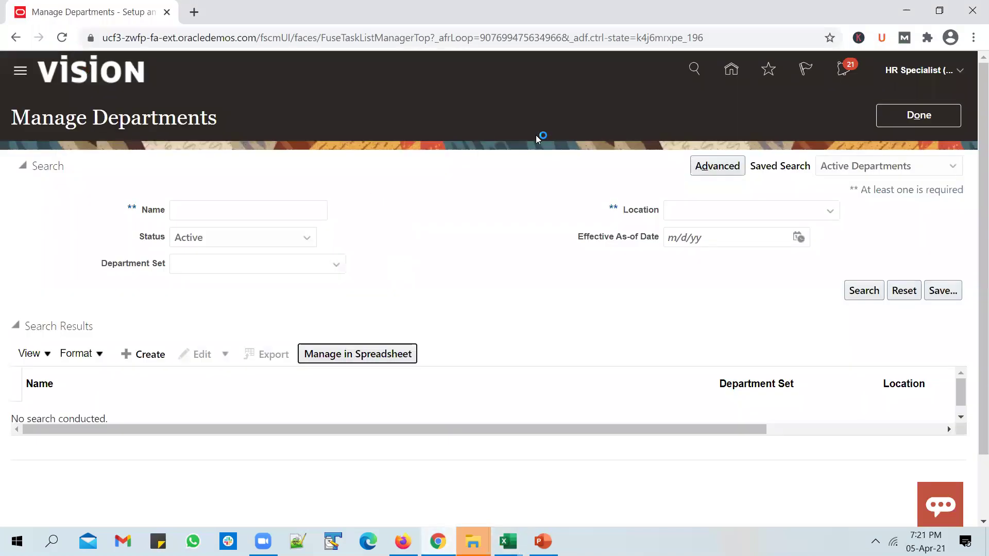
{"action": "left_click", "coordinate": [732, 68]}
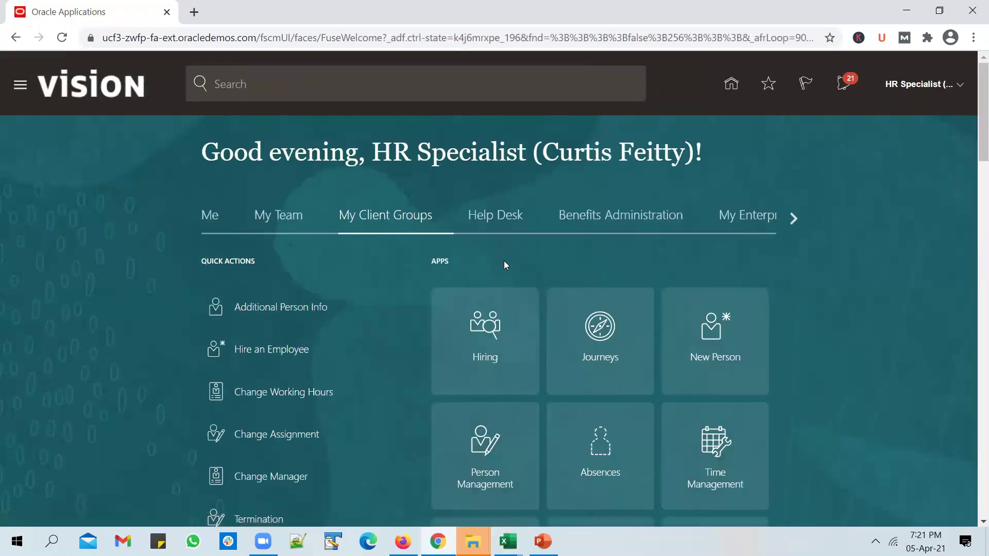
{"action": "scroll", "coordinate": [503, 262], "scroll_direction": "down", "scroll_amount": 6}
{"action": "scroll", "coordinate": [504, 262], "scroll_direction": "down", "scroll_amount": 5}
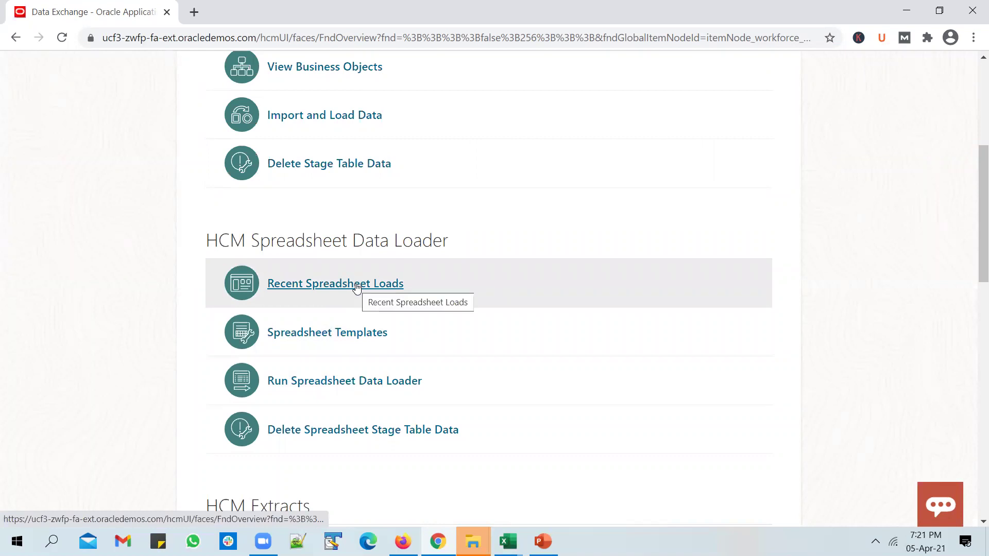
{"action": "left_click", "coordinate": [357, 287]}
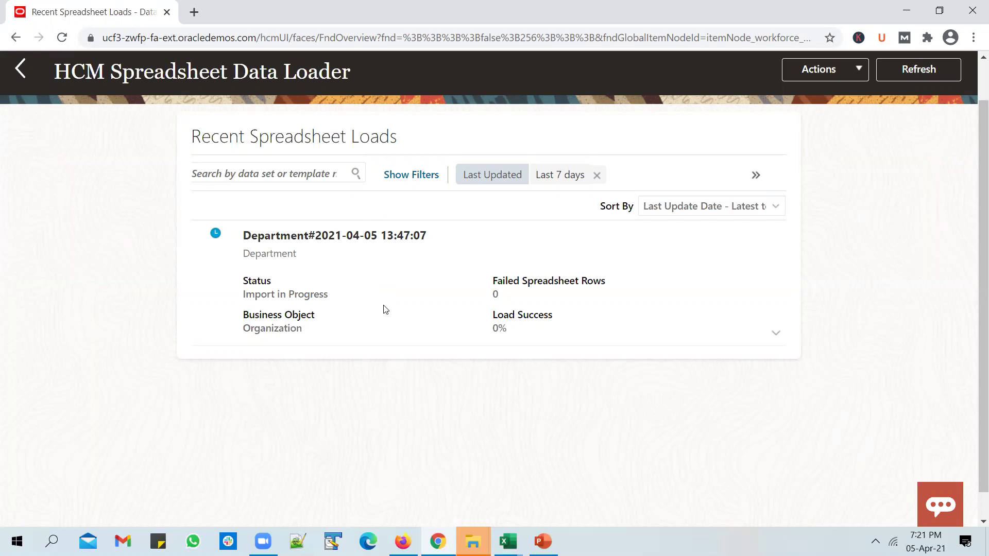
{"action": "left_click", "coordinate": [20, 72]}
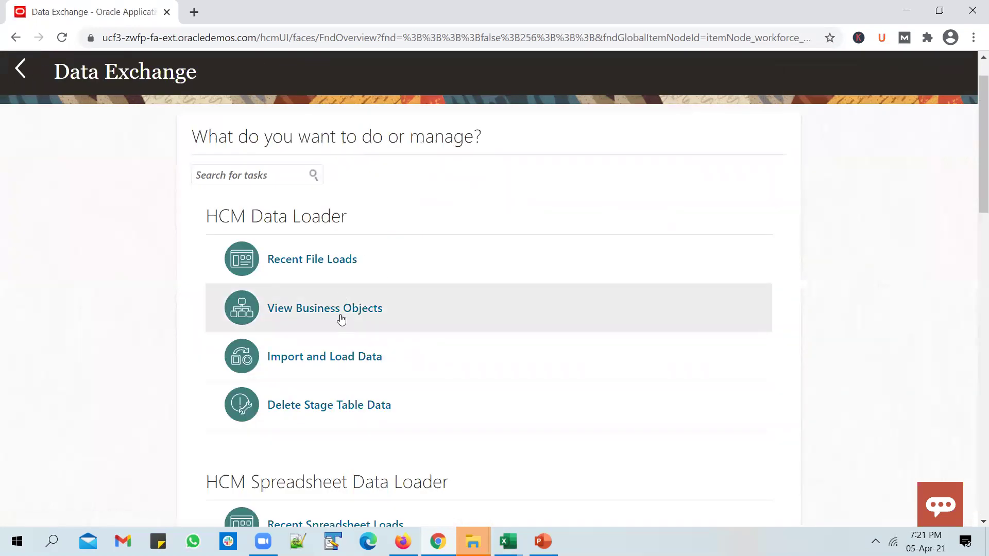
Step: Open Import and Load Data and refresh until the Department load shows 4 objects, 100% success
{"action": "left_click", "coordinate": [340, 357]}
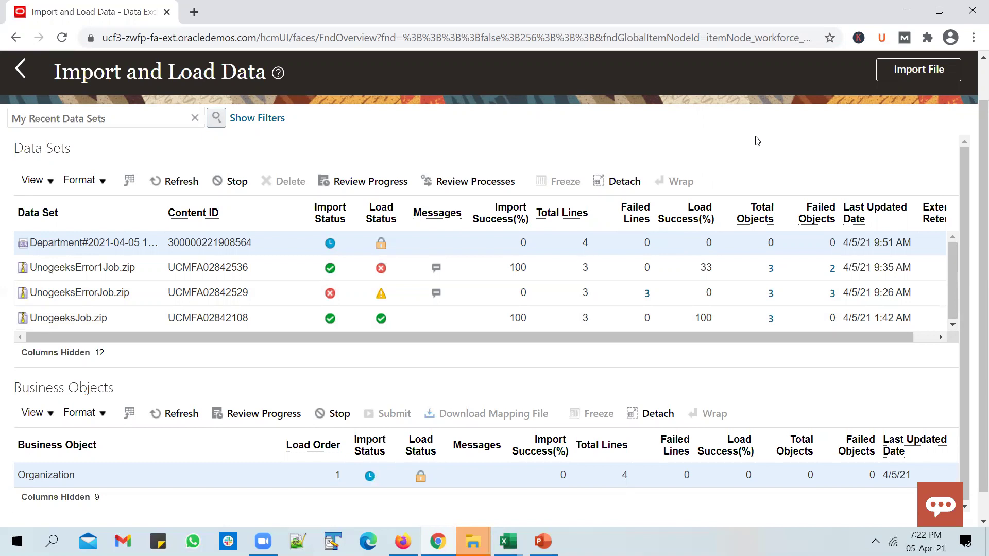
{"action": "left_click", "coordinate": [177, 181]}
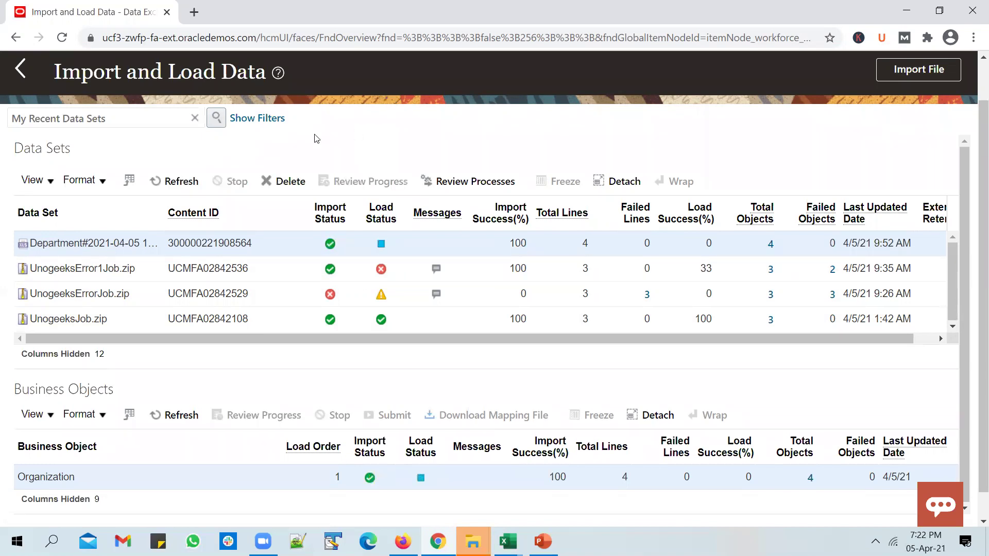
{"action": "left_click", "coordinate": [182, 182]}
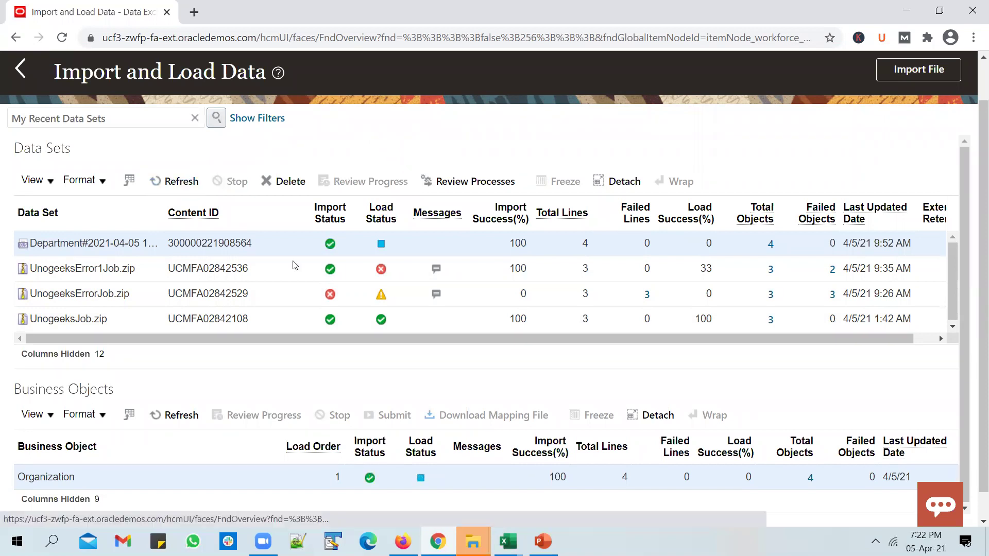
{"action": "left_click", "coordinate": [189, 185]}
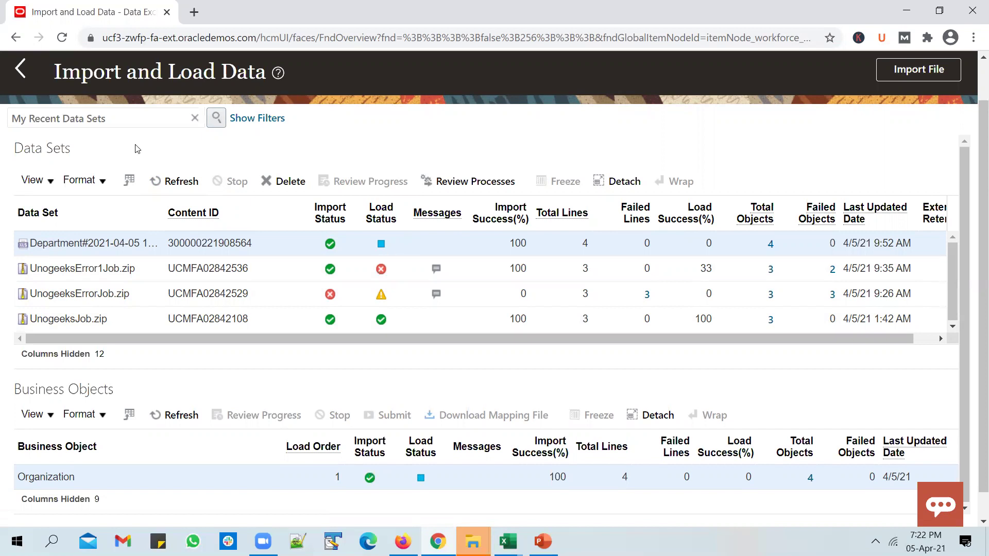
{"action": "left_click", "coordinate": [165, 179]}
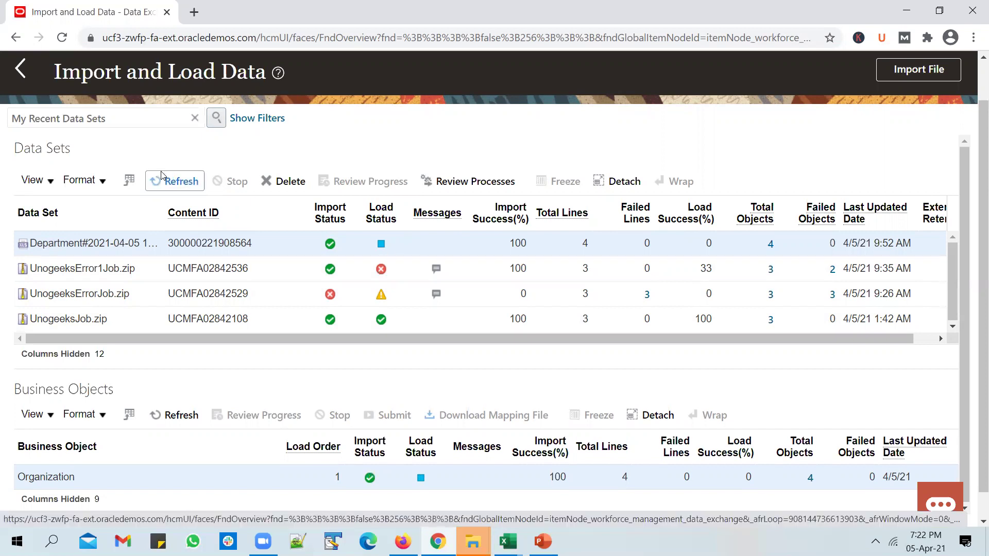
{"action": "left_click", "coordinate": [165, 185]}
{"action": "left_click", "coordinate": [167, 186]}
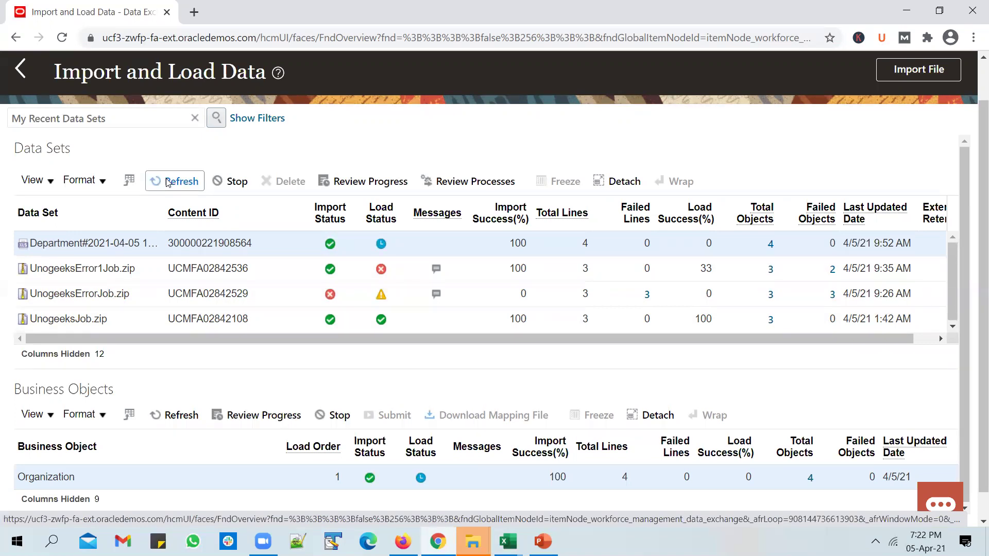
{"action": "left_click", "coordinate": [172, 181]}
{"action": "left_click", "coordinate": [178, 185]}
{"action": "left_click", "coordinate": [179, 183]}
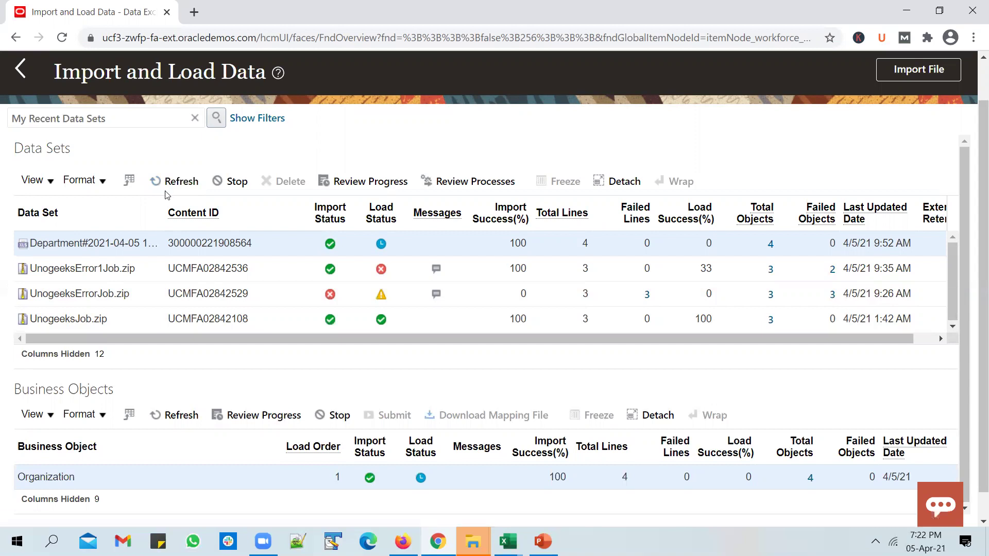
{"action": "left_click", "coordinate": [169, 178]}
{"action": "left_click", "coordinate": [182, 180]}
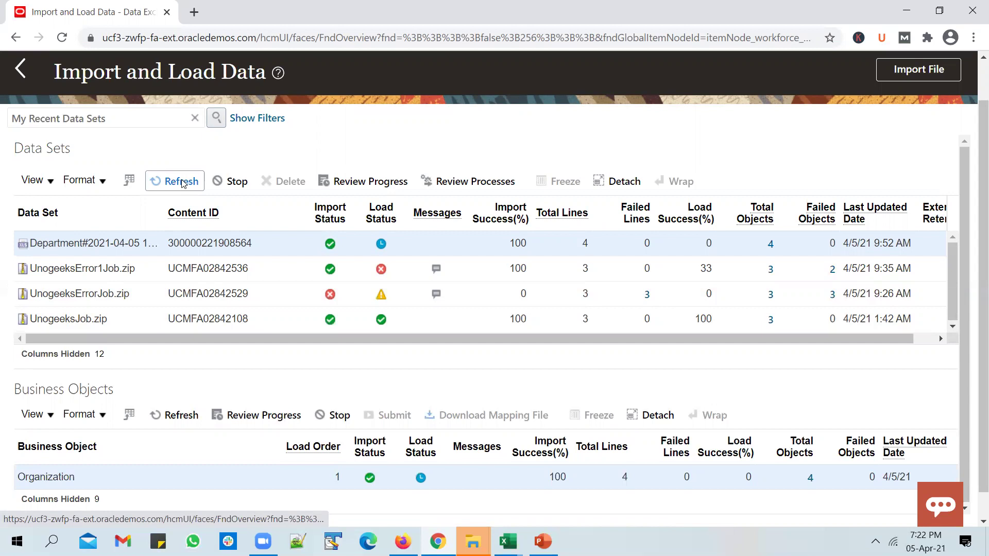
{"action": "left_click", "coordinate": [181, 179]}
{"action": "left_click", "coordinate": [181, 179]}
{"action": "left_click", "coordinate": [183, 180]}
{"action": "left_click", "coordinate": [179, 184]}
{"action": "left_click", "coordinate": [173, 187]}
{"action": "left_click", "coordinate": [175, 183]}
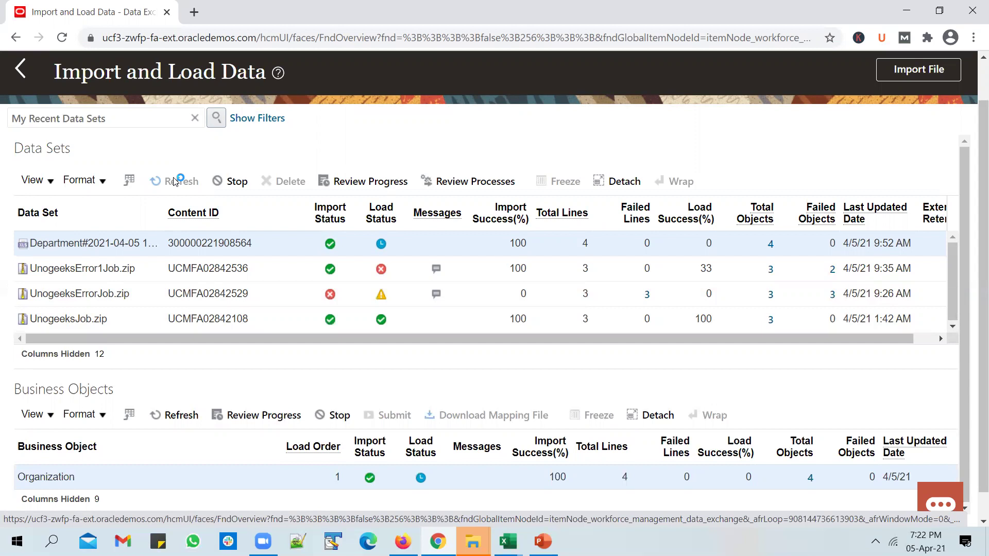
{"action": "left_click", "coordinate": [175, 182]}
{"action": "left_click", "coordinate": [176, 183]}
{"action": "left_click", "coordinate": [180, 181]}
{"action": "left_click", "coordinate": [179, 183]}
{"action": "left_click", "coordinate": [179, 183]}
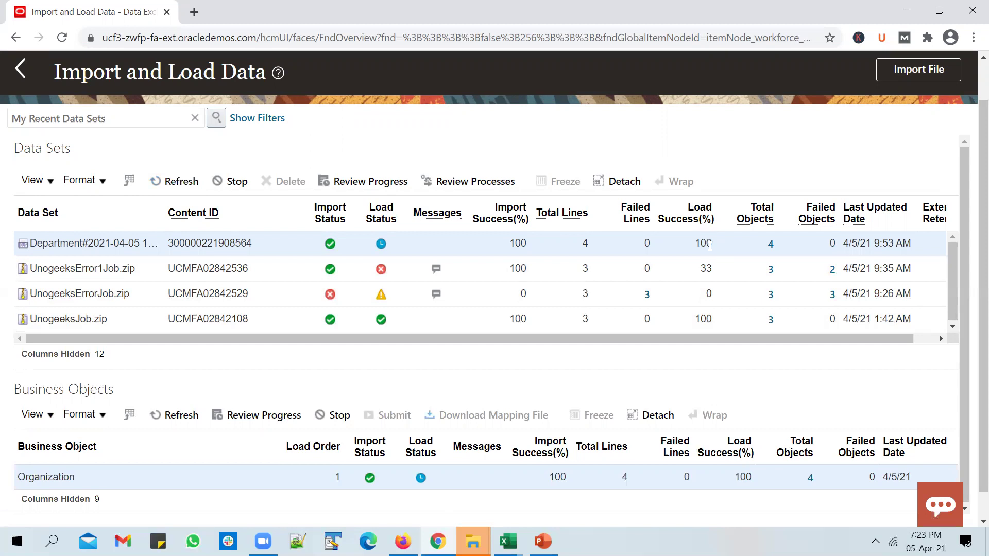
{"action": "left_click", "coordinate": [175, 181]}
{"action": "left_click", "coordinate": [174, 182]}
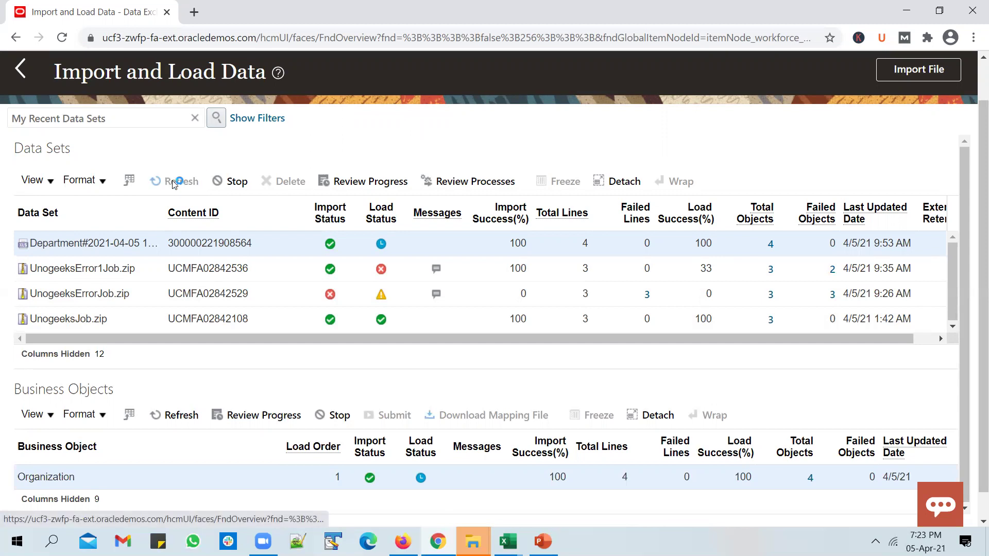
{"action": "left_click", "coordinate": [172, 180]}
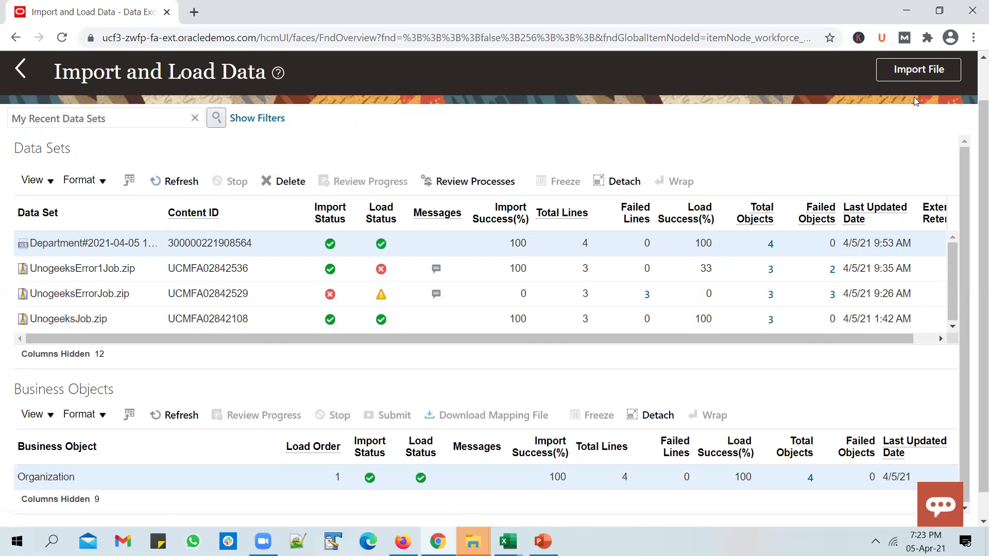
{"action": "scroll", "coordinate": [877, 105], "scroll_direction": "up", "scroll_amount": 1}
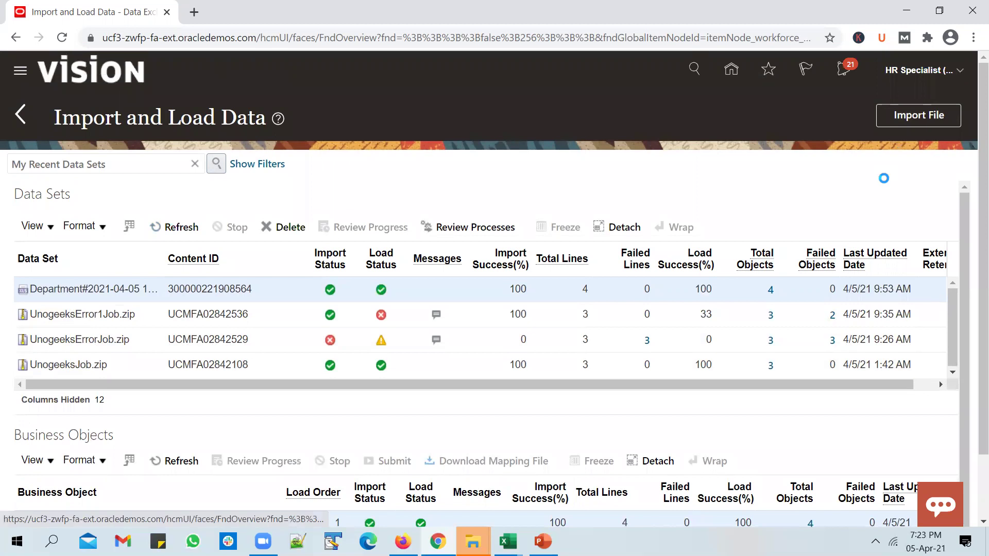
Step: In Setup and Maintenance, find and open the Manage Departments task
{"action": "left_click", "coordinate": [922, 70]}
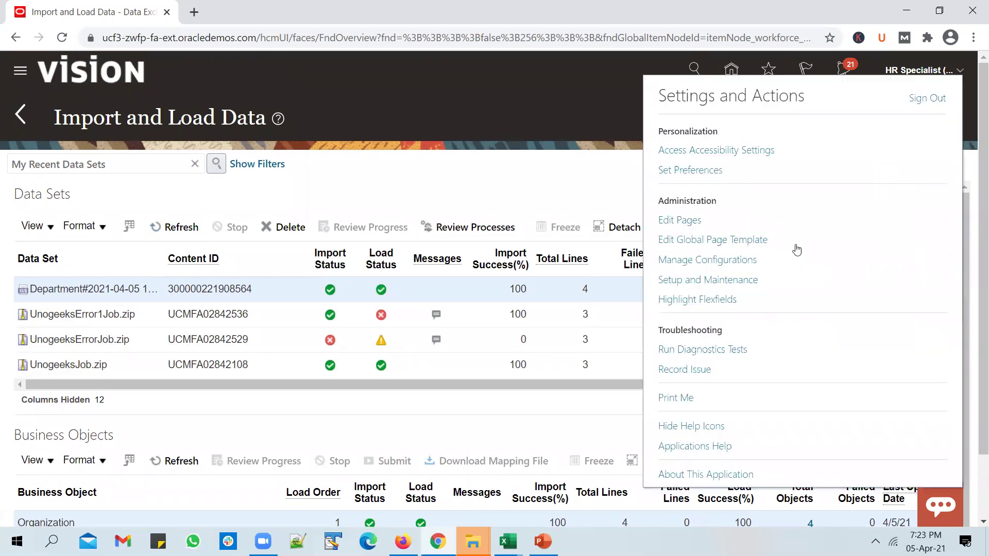
{"action": "left_click", "coordinate": [732, 281]}
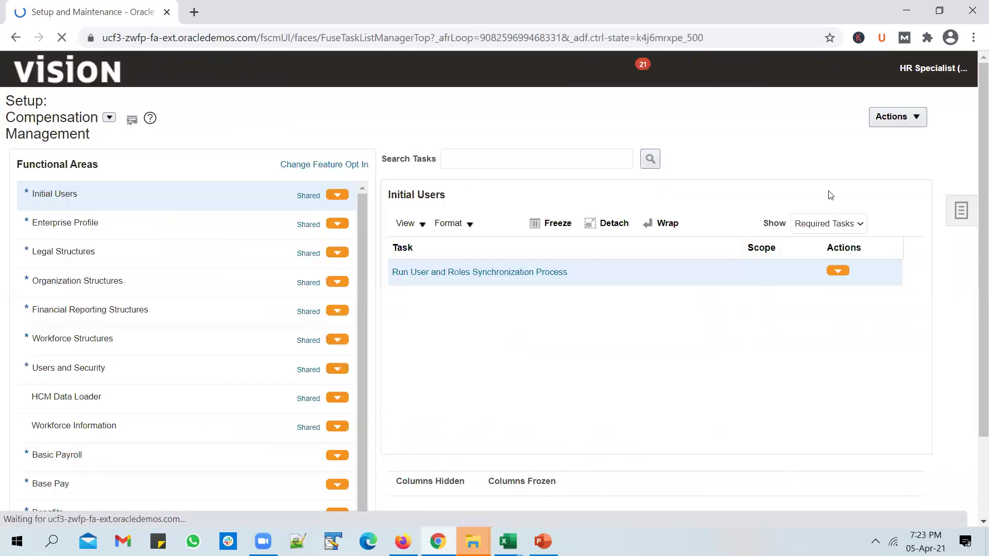
{"action": "left_click", "coordinate": [960, 209]}
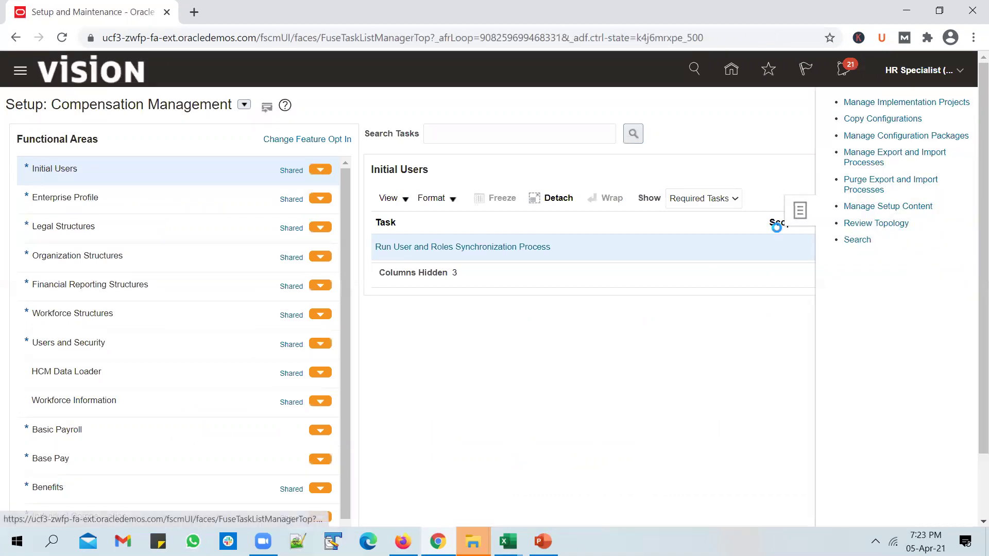
{"action": "left_click", "coordinate": [314, 135]}
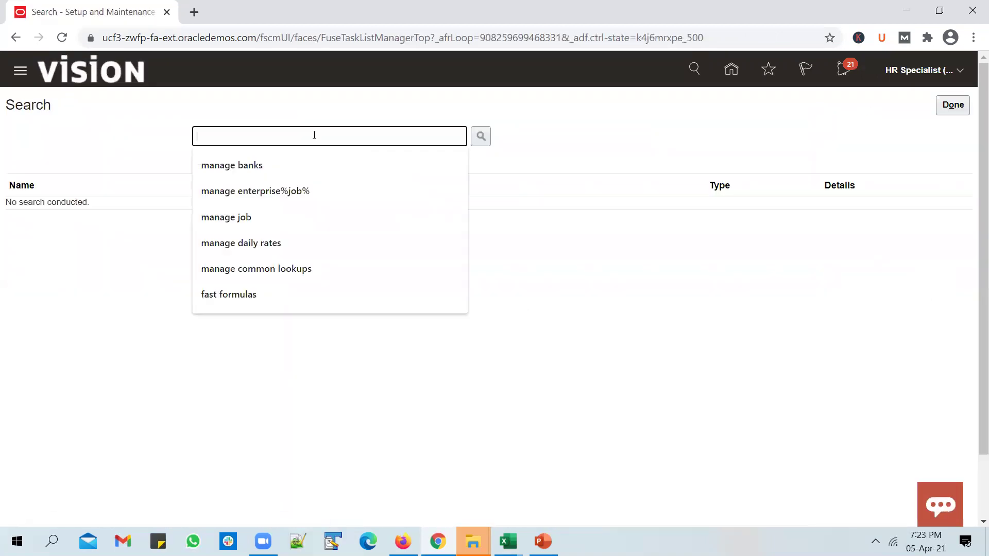
{"action": "type", "text": "mabge"}
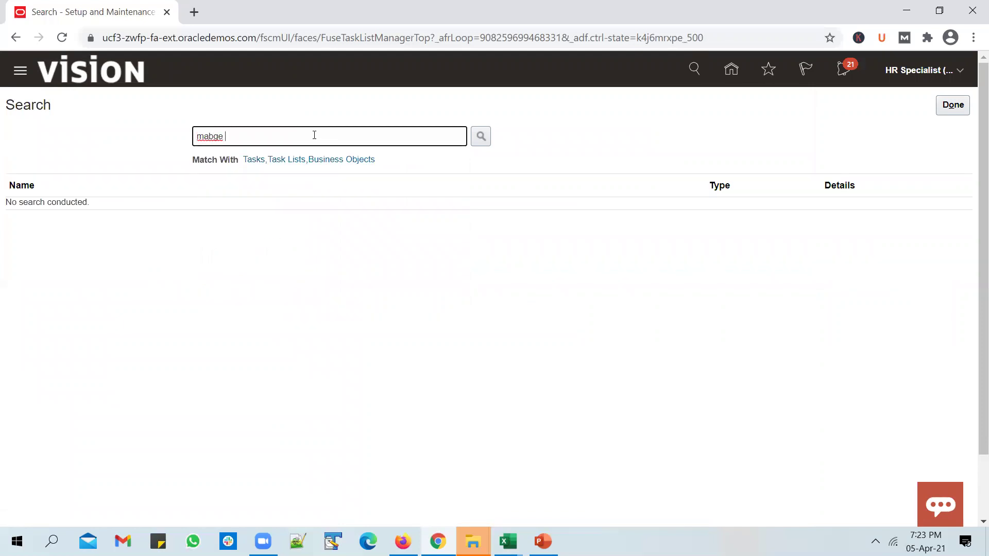
{"action": "type", "text": "nage departments"}
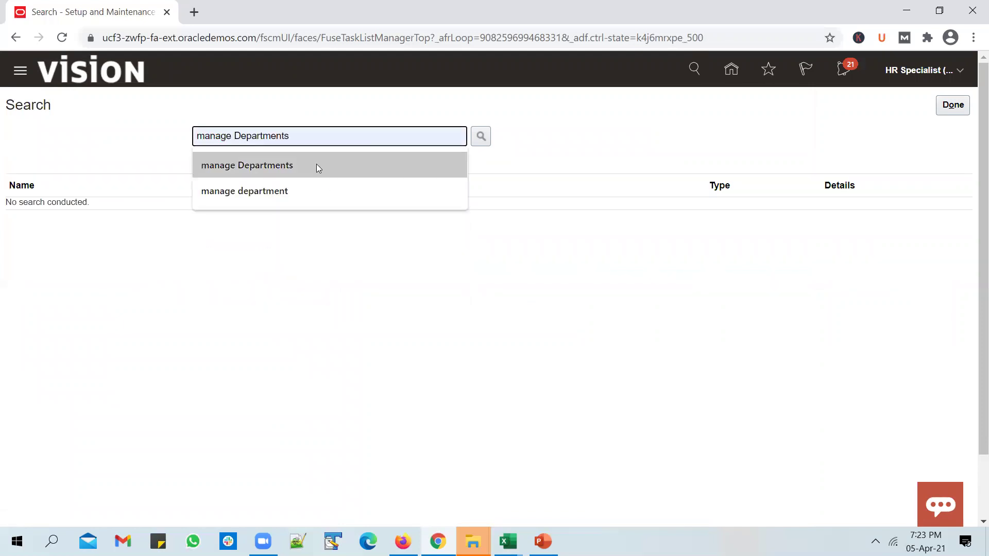
{"action": "left_click", "coordinate": [316, 164]}
{"action": "left_click", "coordinate": [480, 135]}
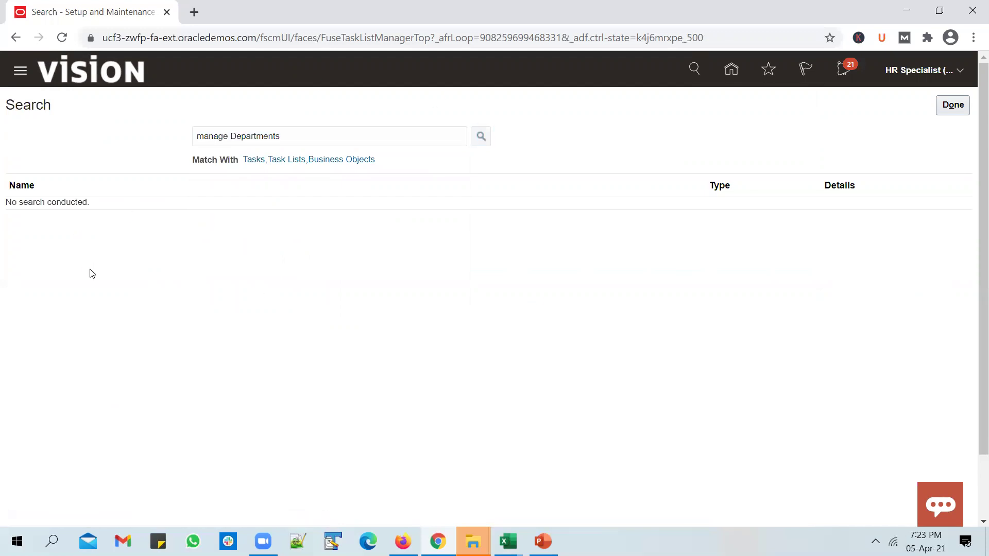
{"action": "left_click", "coordinate": [82, 208]}
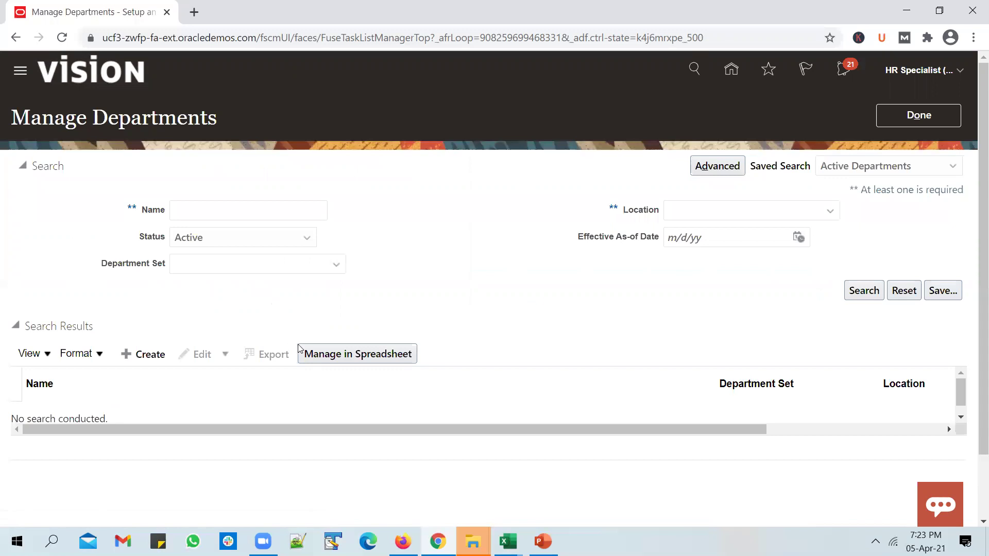
Step: Search departments named Unogeeks and confirm all four show Active status
{"action": "left_click", "coordinate": [233, 205]}
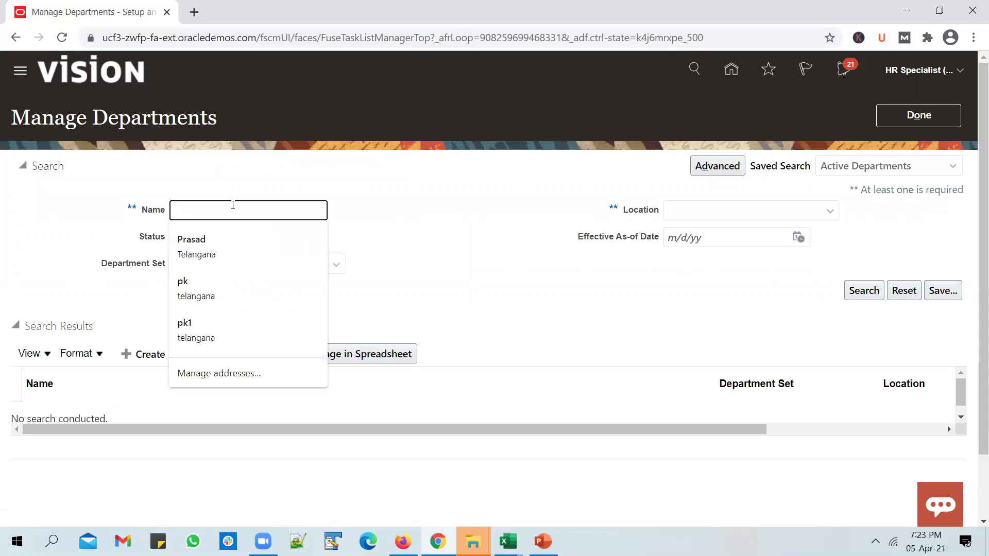
{"action": "type", "text": "Unogeeks"}
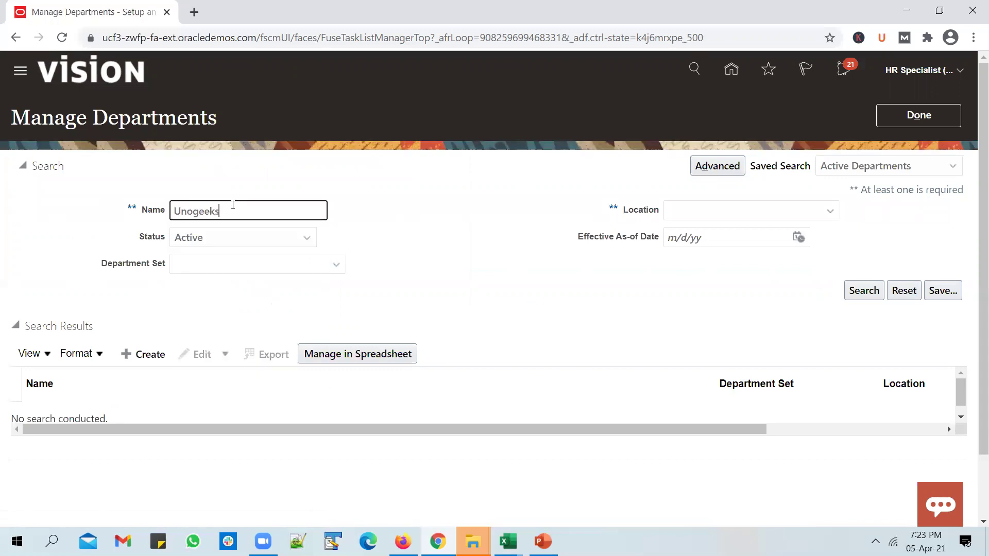
{"action": "left_click", "coordinate": [862, 297]}
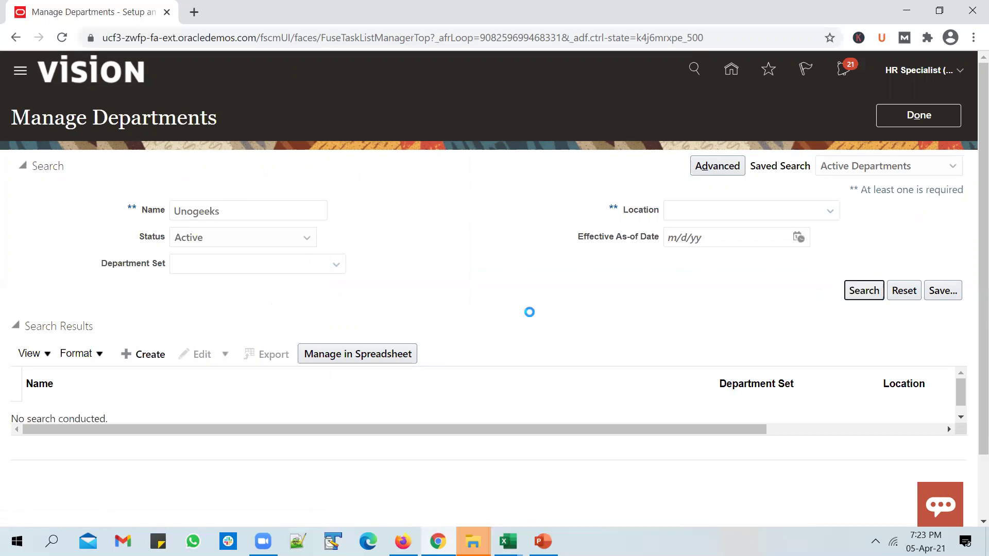
{"action": "scroll", "coordinate": [562, 360], "scroll_direction": "down", "scroll_amount": 2}
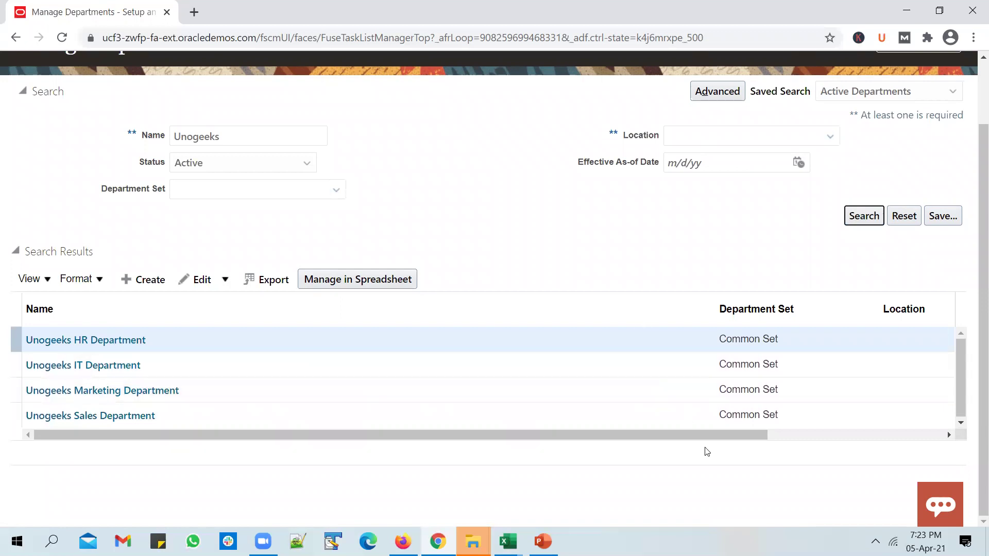
{"action": "left_click_drag", "start_coordinate": [752, 435], "coordinate": [927, 435]}
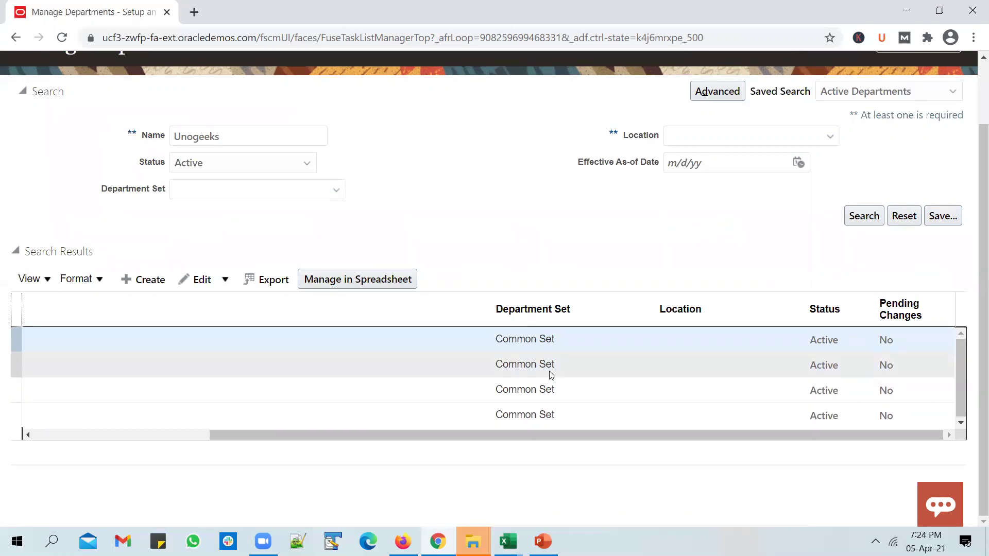
{"action": "key", "text": "alt+Tab"}
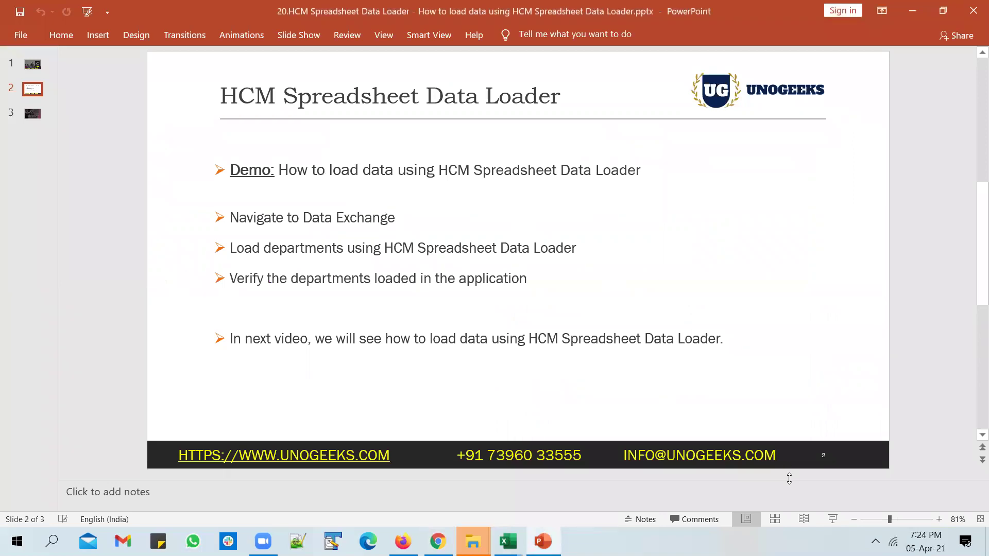